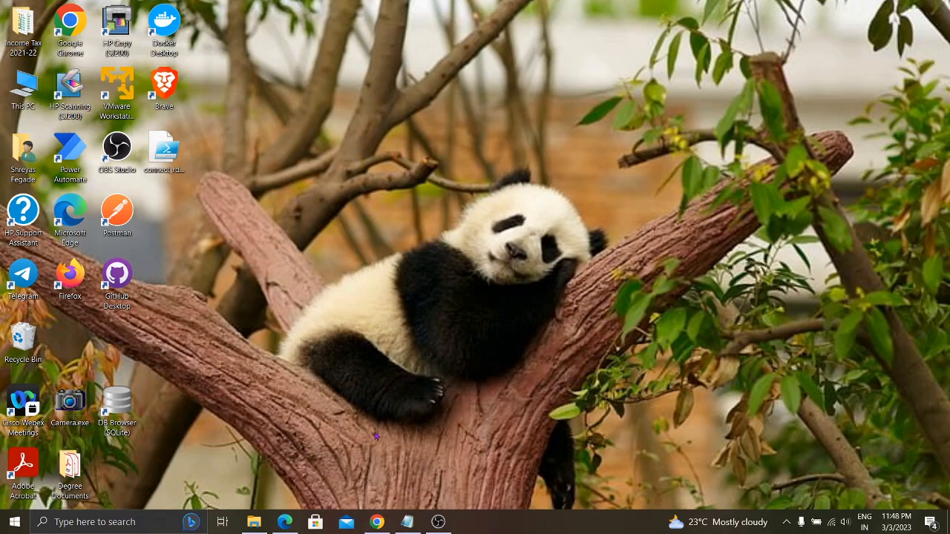
Review the division-by-zero line in the open Notepad note, and put the note away
{"action": "left_click", "coordinate": [406, 522]}
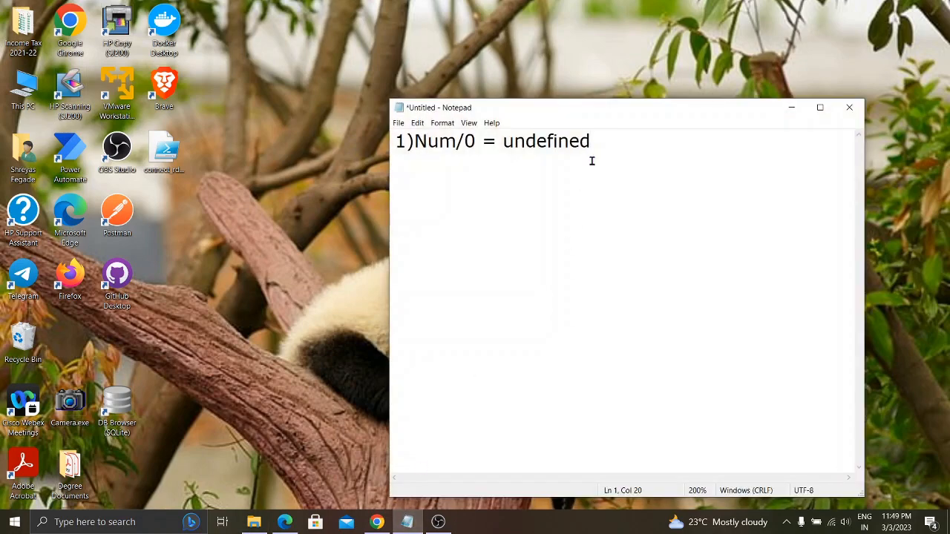
{"action": "left_click_drag", "start_coordinate": [601, 141], "coordinate": [390, 154]}
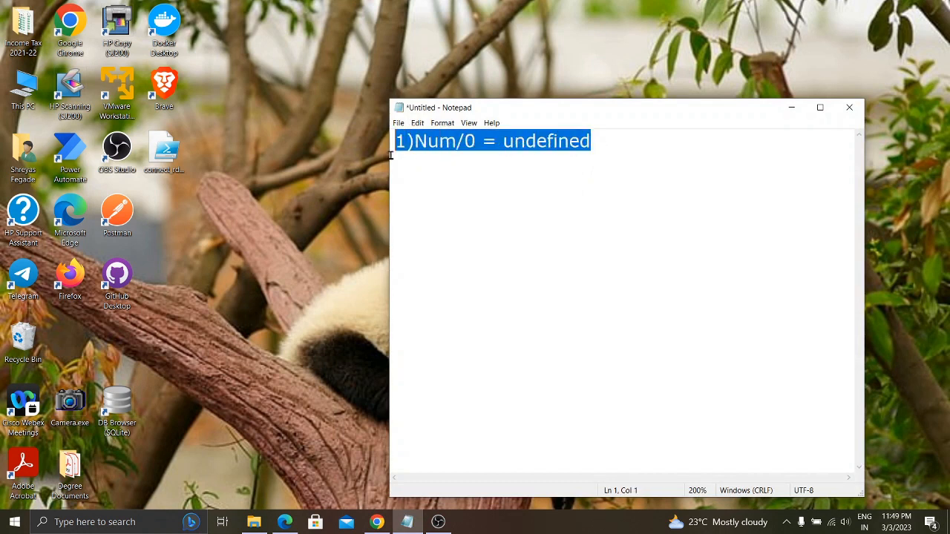
{"action": "left_click", "coordinate": [482, 201]}
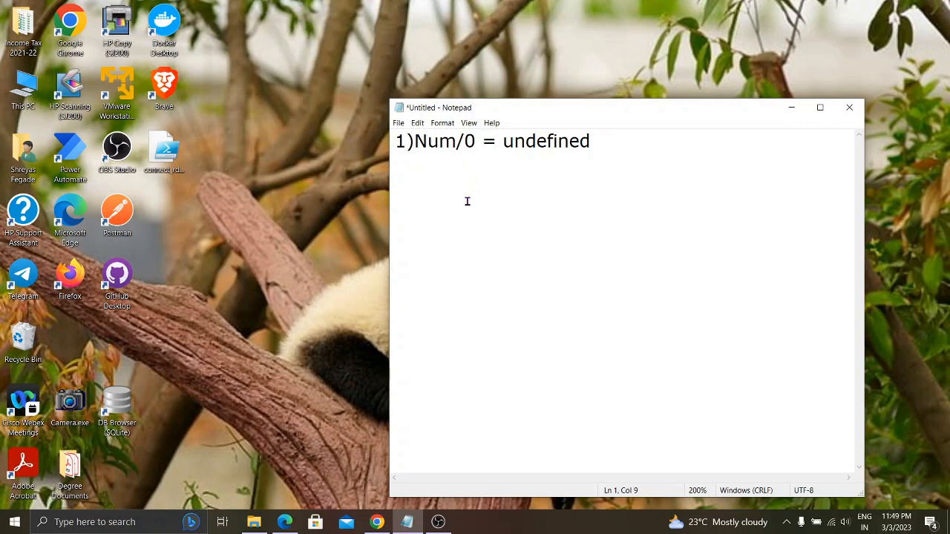
{"action": "left_click", "coordinate": [793, 108]}
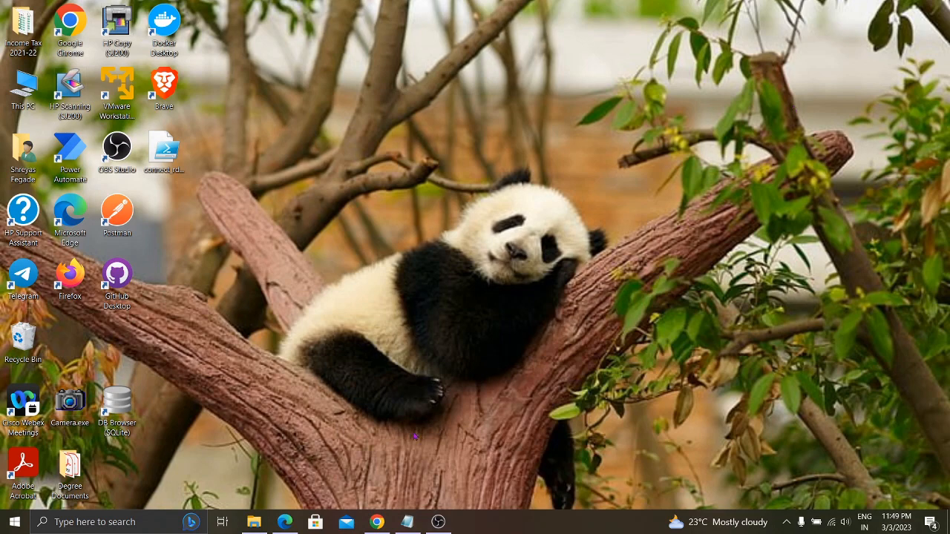
Switch to Power Automate in Edge and create a manually triggered instant cloud flow named Exception Handling
{"action": "left_click", "coordinate": [285, 522]}
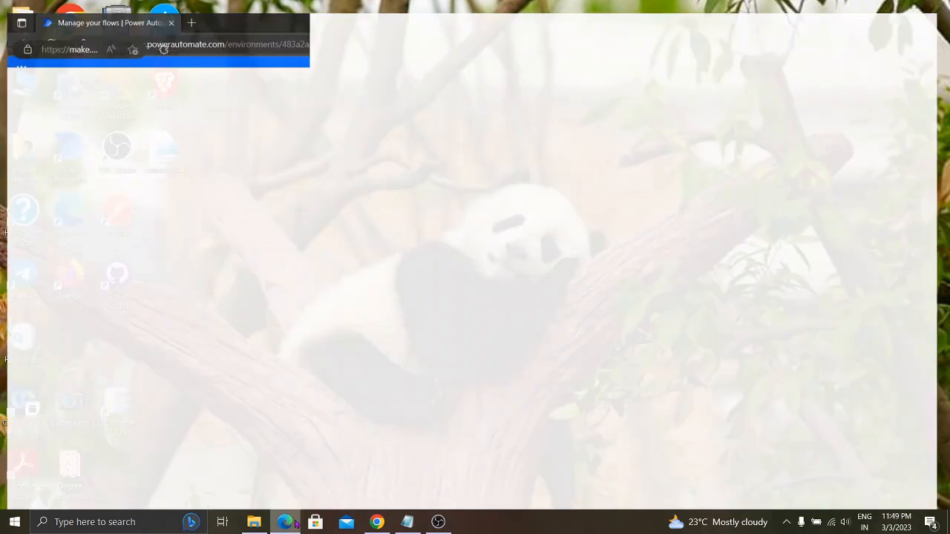
{"action": "left_click", "coordinate": [190, 92]}
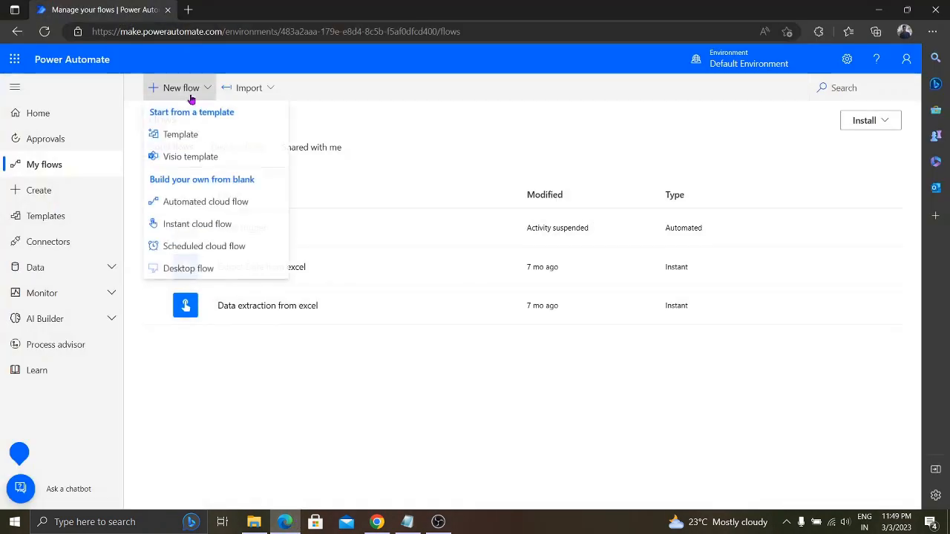
{"action": "left_click", "coordinate": [209, 223]}
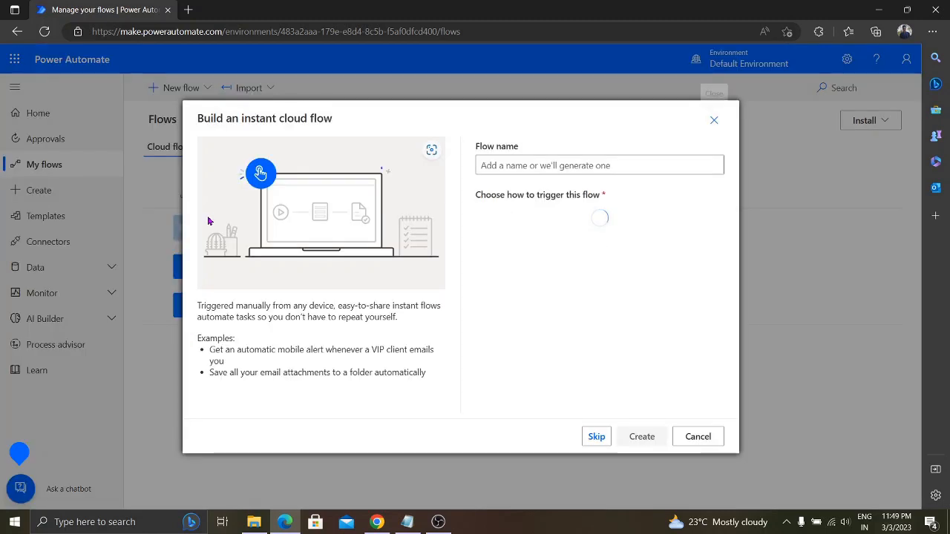
{"action": "left_click", "coordinate": [527, 167]}
{"action": "type", "text": "Ex"}
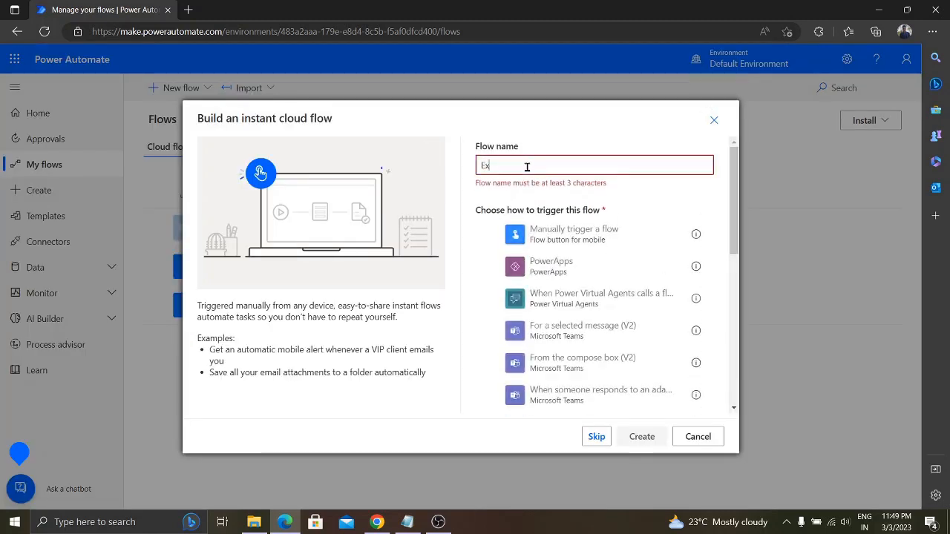
{"action": "type", "text": "ception Handling"}
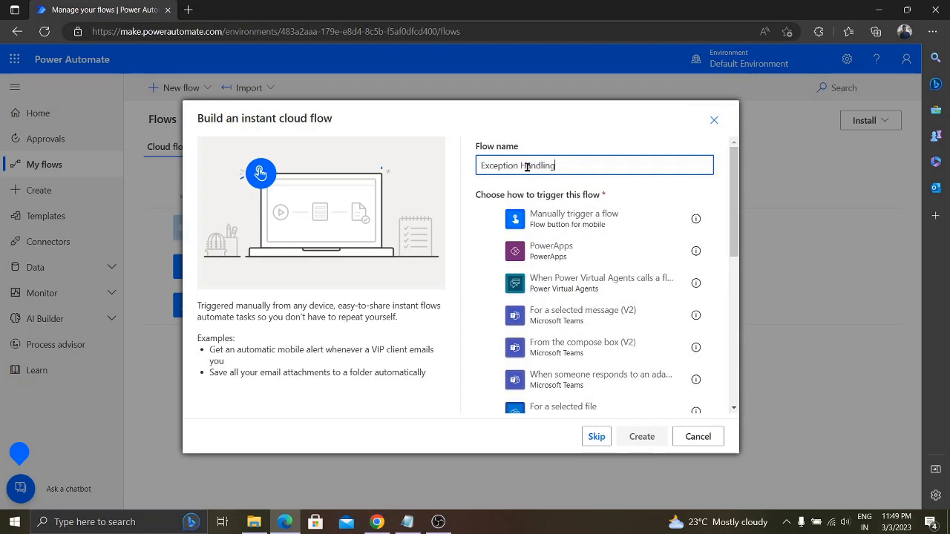
{"action": "left_click", "coordinate": [569, 227]}
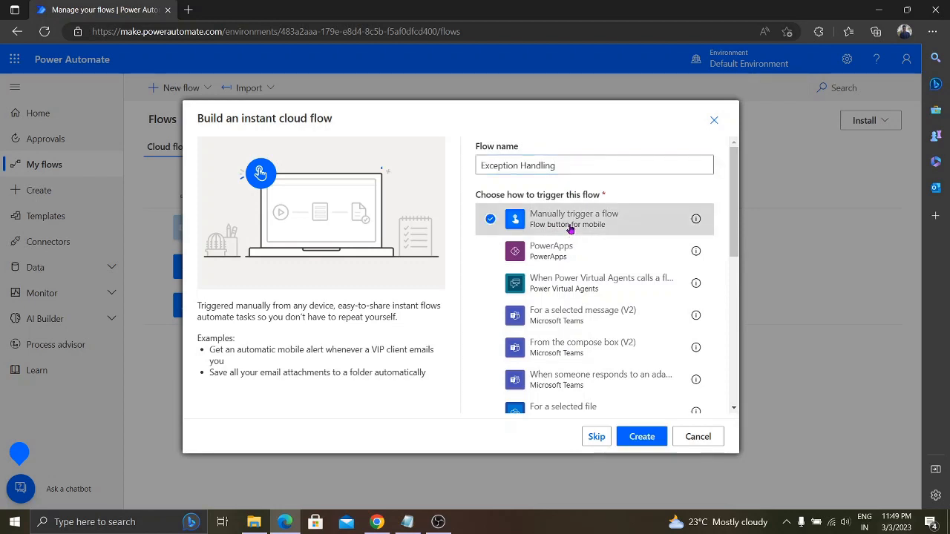
{"action": "left_click", "coordinate": [641, 436]}
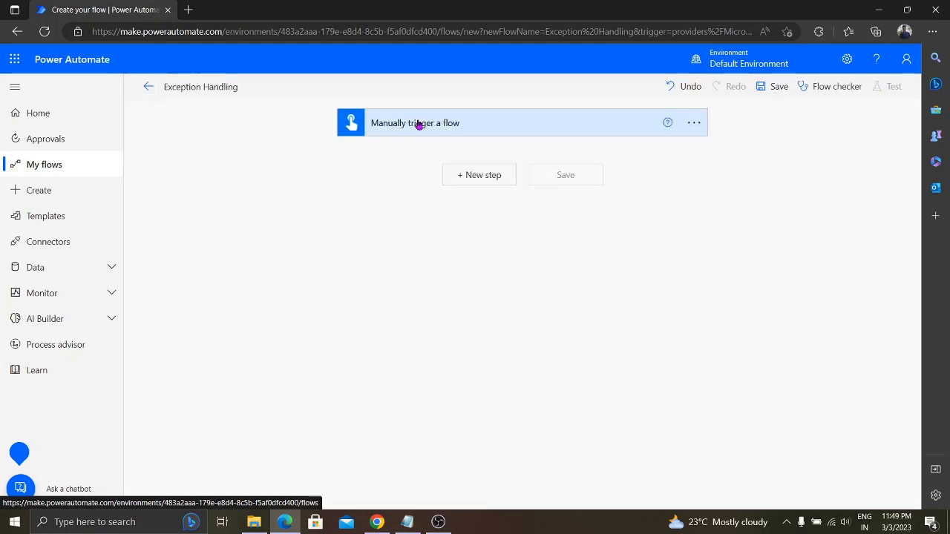
Add a text input named Num1 to the manual trigger
{"action": "left_click", "coordinate": [418, 122]}
{"action": "left_click", "coordinate": [413, 156]}
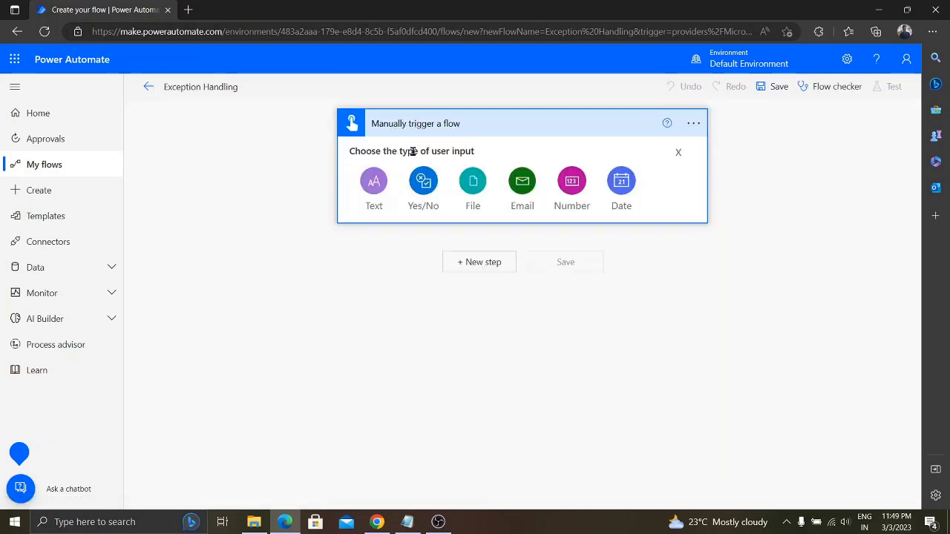
{"action": "left_click", "coordinate": [374, 180]}
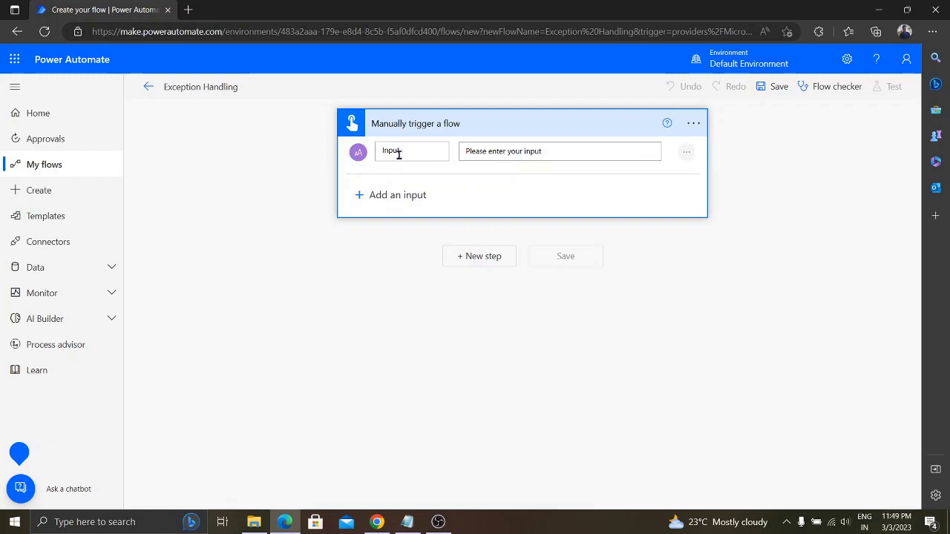
{"action": "double_click", "coordinate": [403, 152]}
{"action": "key", "text": "BackSpace"}
{"action": "type", "text": "Num1"}
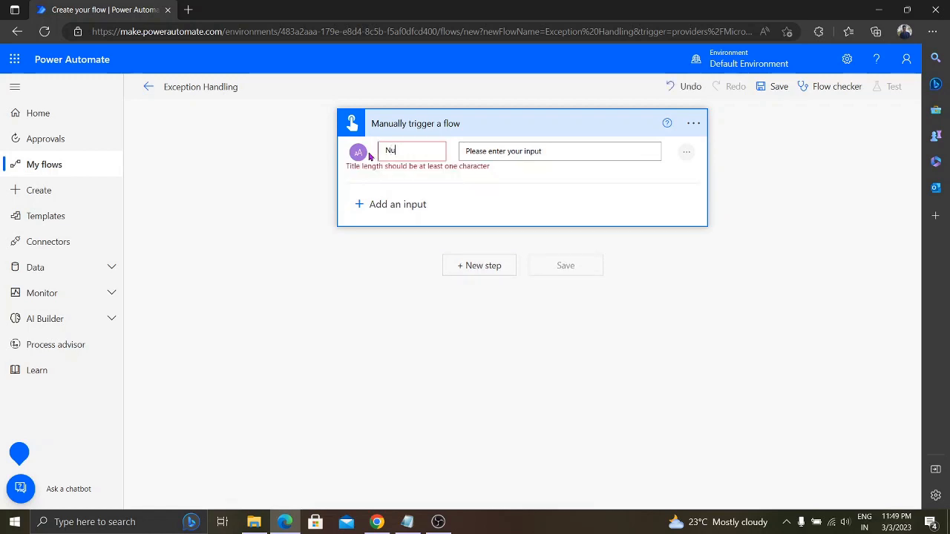
Add a second text input named Num2 to the manual trigger, and collapse the trigger card
{"action": "left_click", "coordinate": [375, 195]}
{"action": "left_click", "coordinate": [380, 217]}
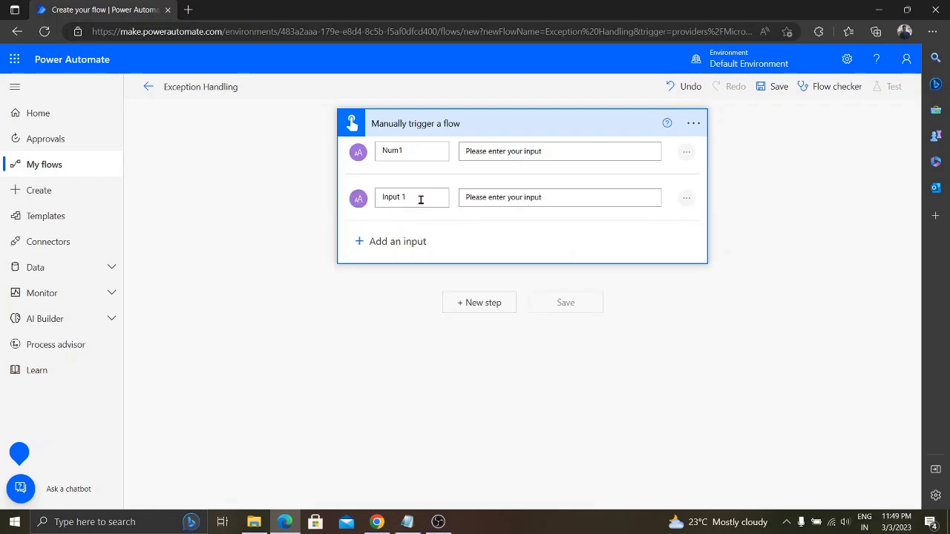
{"action": "key", "text": "BackSpace"}
{"action": "key", "text": "BackSpace"}
{"action": "key", "text": "BackSpace"}
{"action": "key", "text": "BackSpace"}
{"action": "key", "text": "BackSpace"}
{"action": "type", "text": "N"}
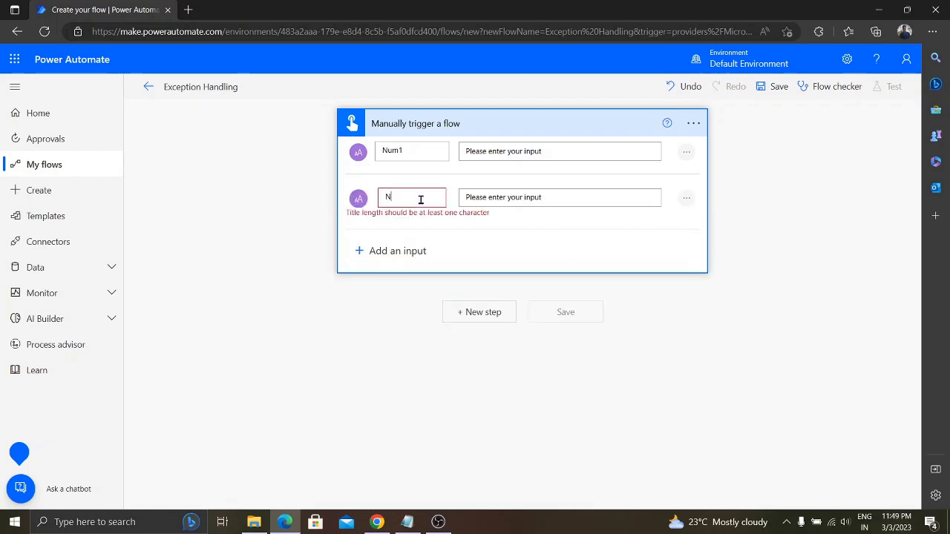
{"action": "type", "text": "um2"}
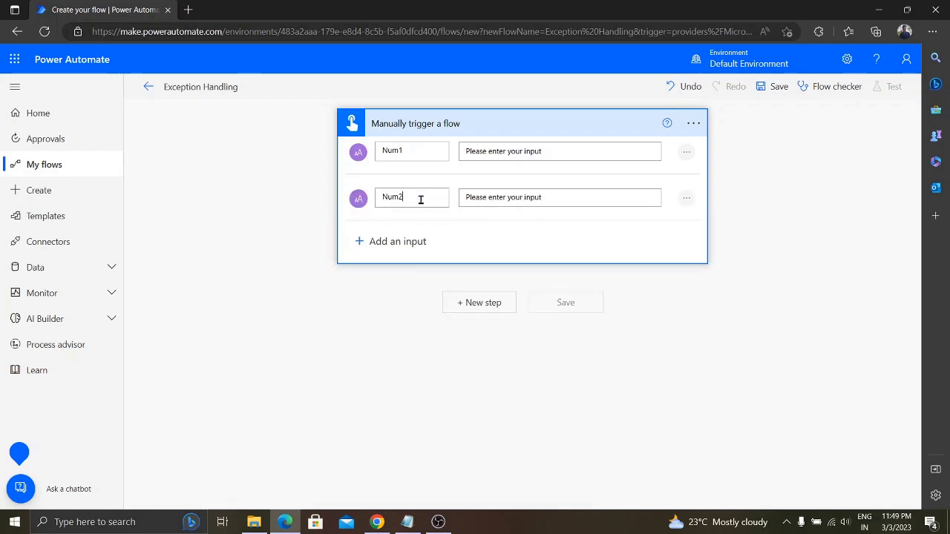
{"action": "left_click", "coordinate": [396, 339]}
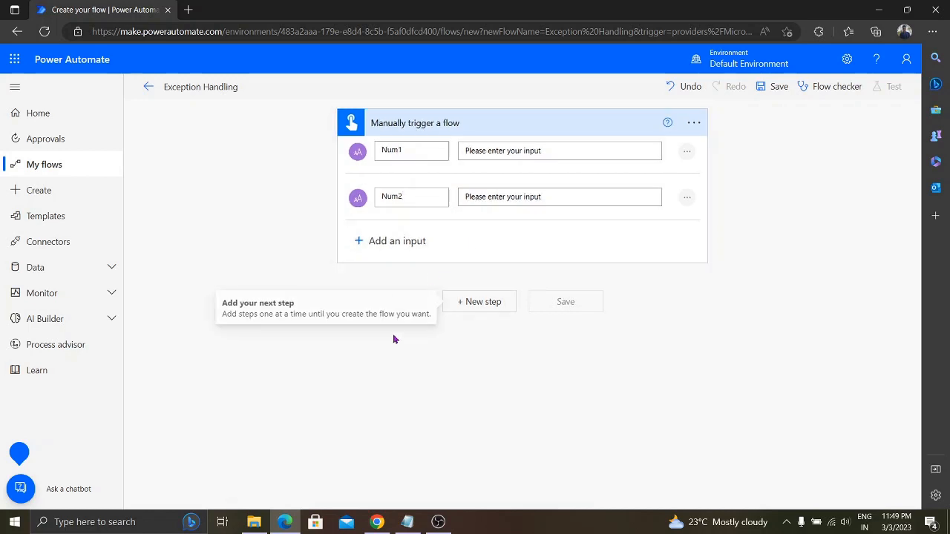
{"action": "left_click", "coordinate": [426, 132]}
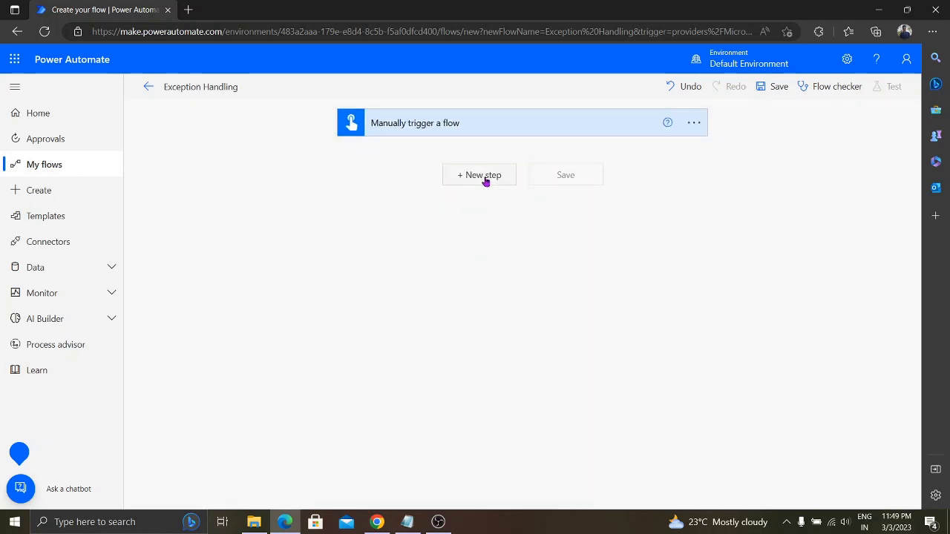
Add a Data Operation Compose action after the manual trigger
{"action": "left_click", "coordinate": [483, 176]}
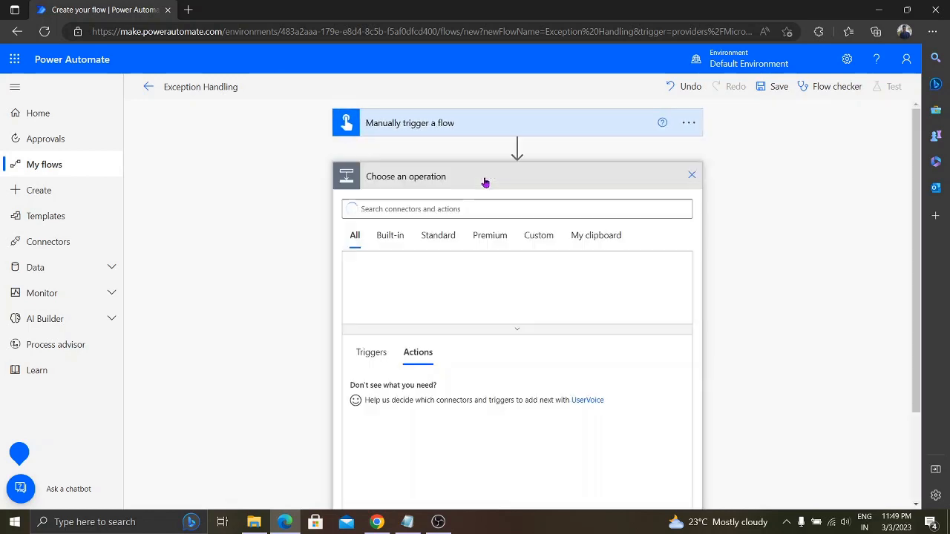
{"action": "left_click", "coordinate": [464, 211]}
{"action": "type", "text": "in"}
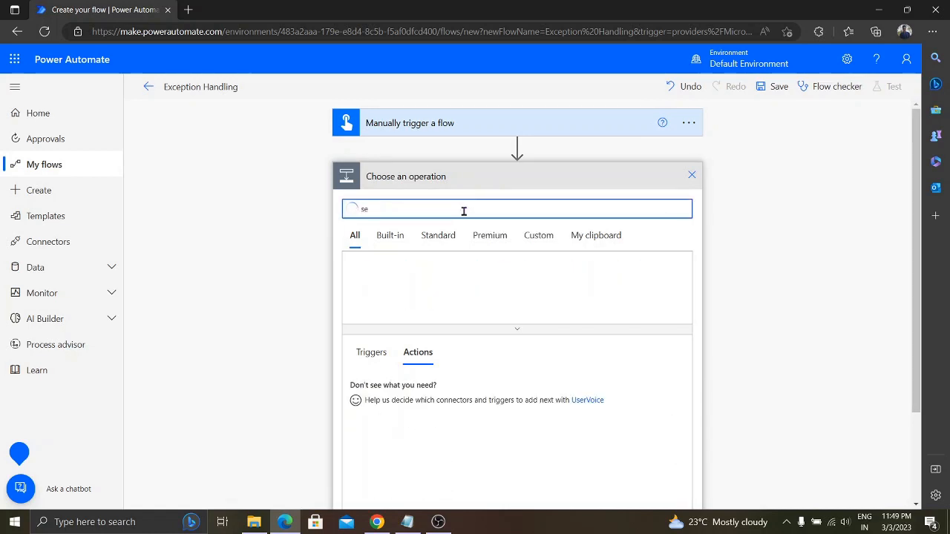
{"action": "key", "text": "BackSpace"}
{"action": "key", "text": "BackSpace"}
{"action": "type", "text": "compose"}
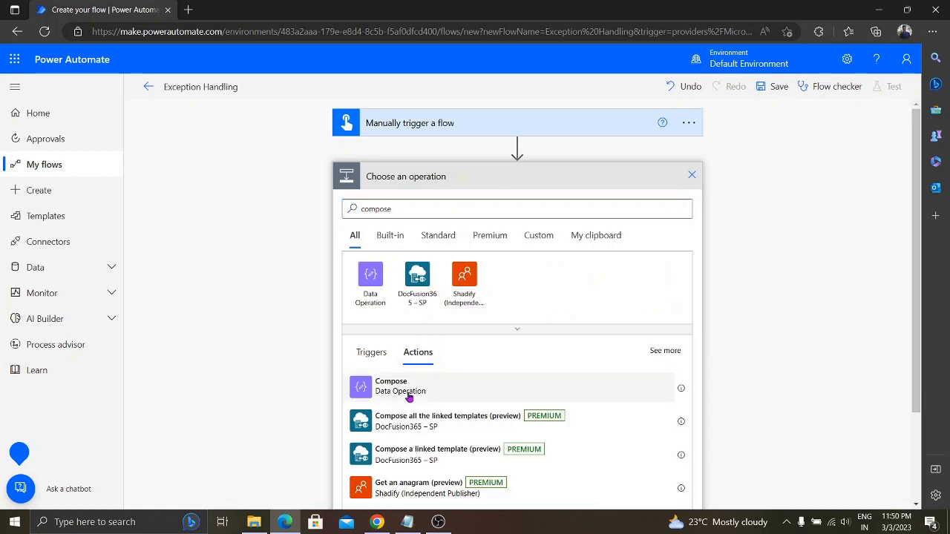
{"action": "left_click", "coordinate": [409, 399]}
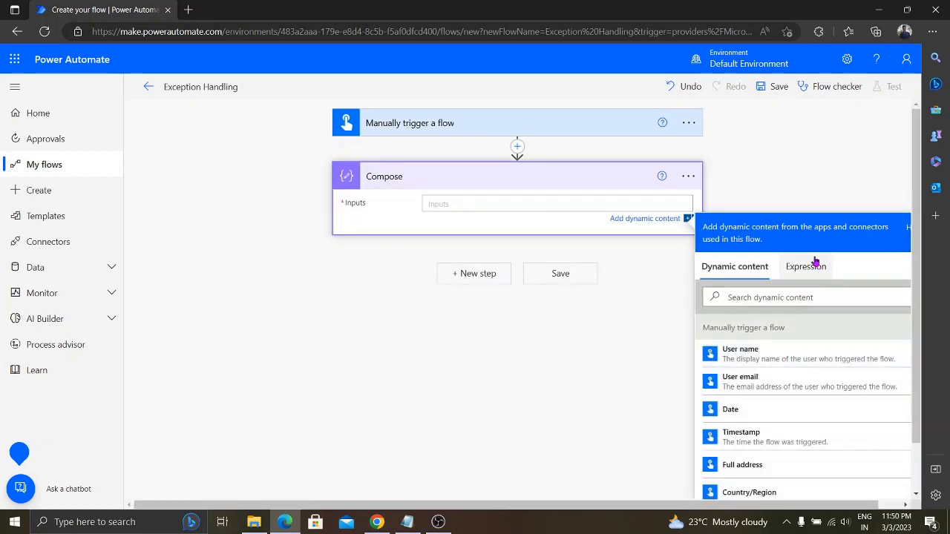
Write the expression div(int(),int()) for the Compose action's inputs
{"action": "left_click", "coordinate": [814, 266]}
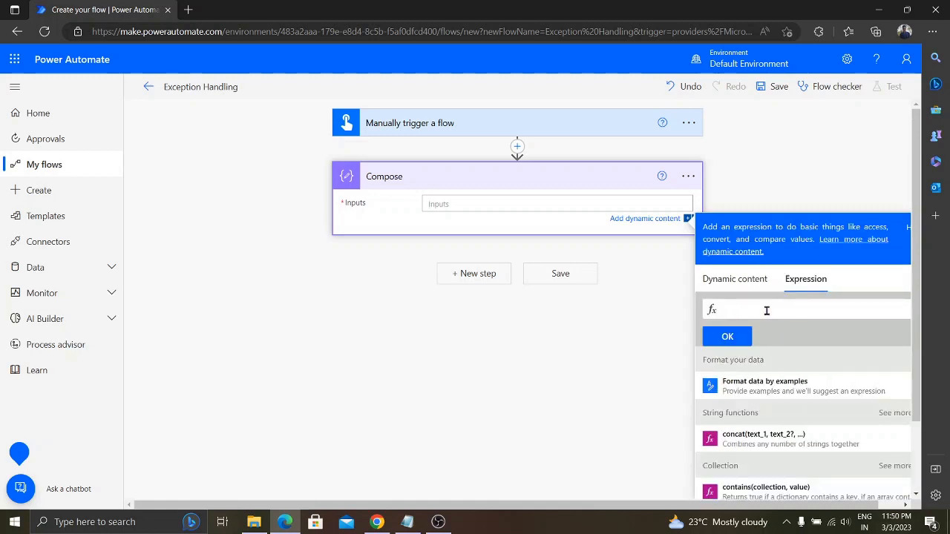
{"action": "type", "text": "div("}
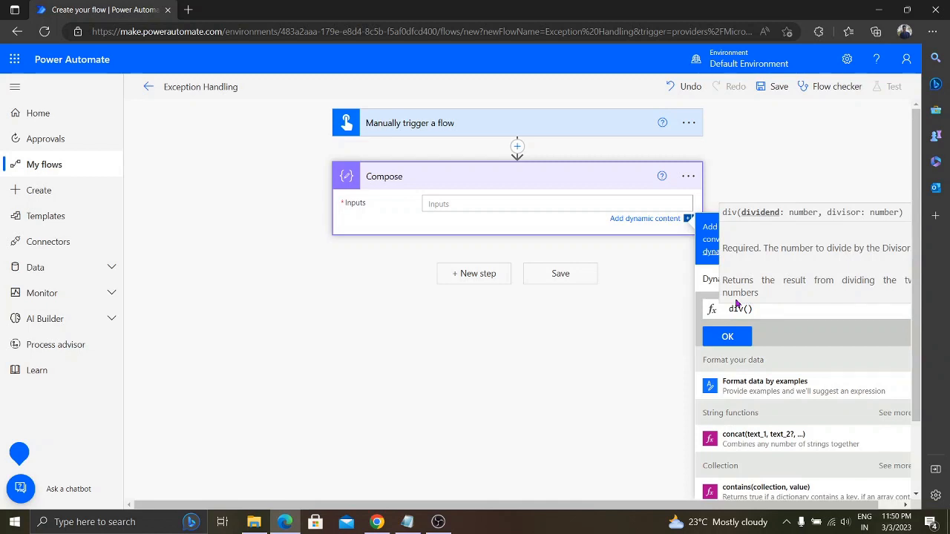
{"action": "type", "text": "int("}
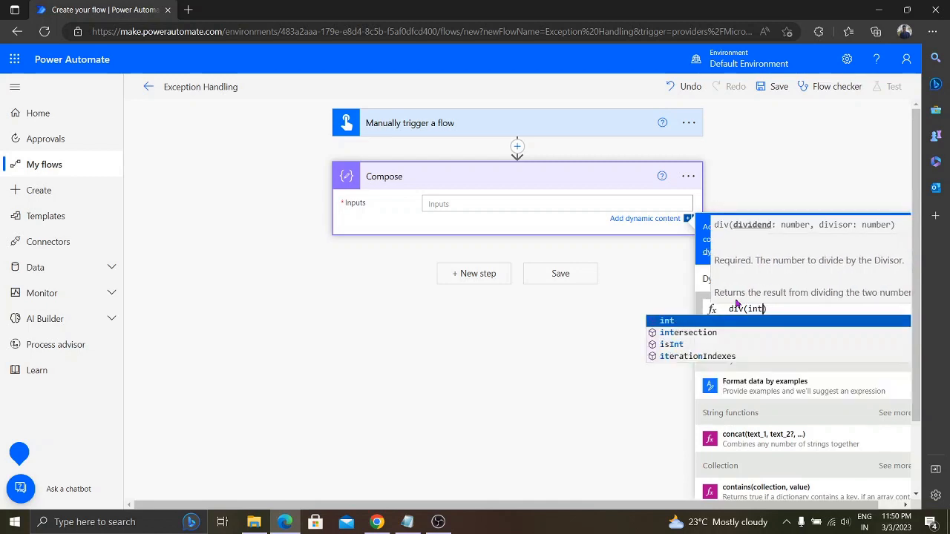
{"action": "key", "text": "Right"}
{"action": "type", "text": ","}
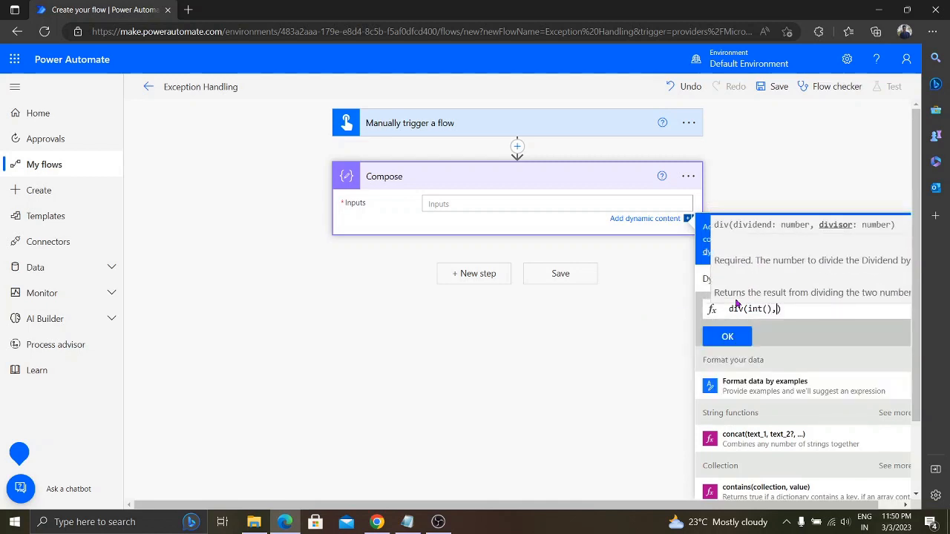
{"action": "type", "text": "int("}
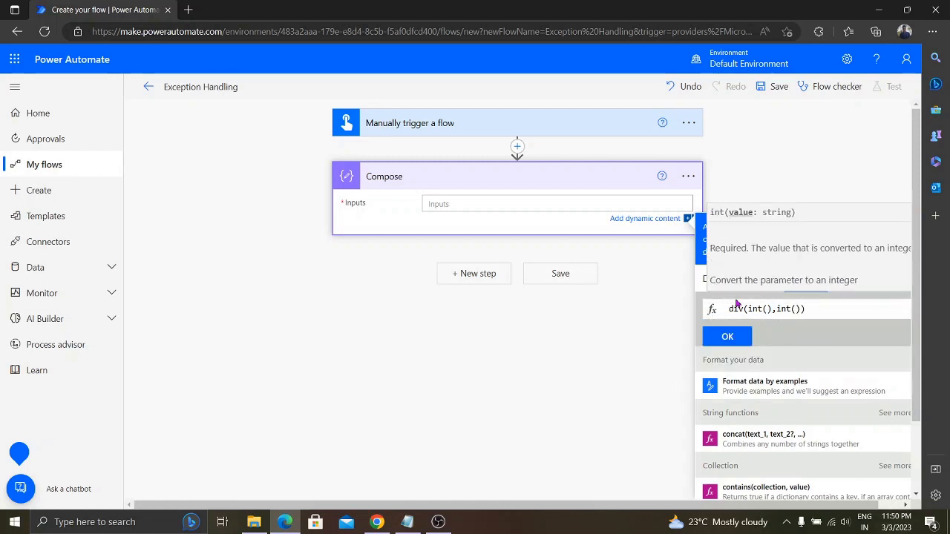
Complete the Compose expression with Num1 in the first int() and Num2 in the second, and save the flow
{"action": "key", "text": "Left"}
{"action": "key", "text": "Left"}
{"action": "key", "text": "Left"}
{"action": "key", "text": "Left"}
{"action": "key", "text": "Left"}
{"action": "key", "text": "Left"}
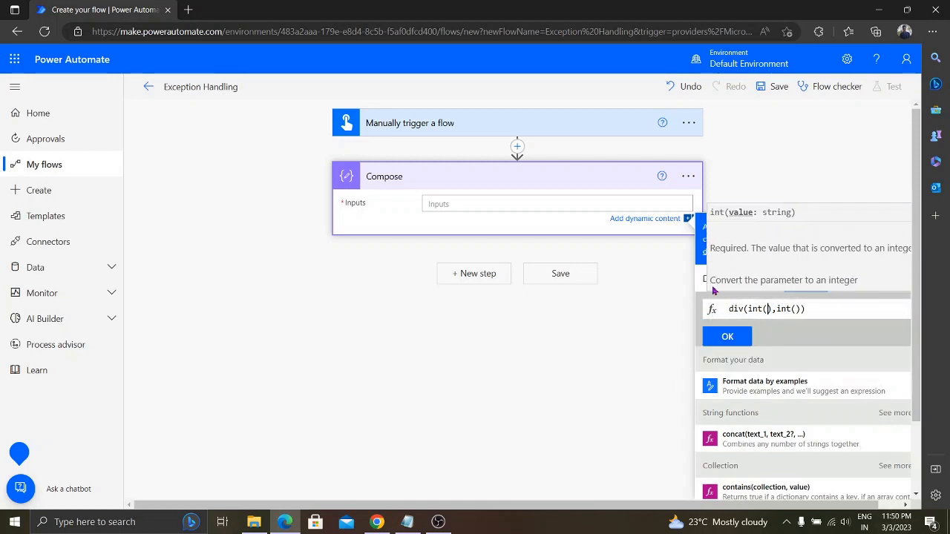
{"action": "left_click", "coordinate": [705, 282]}
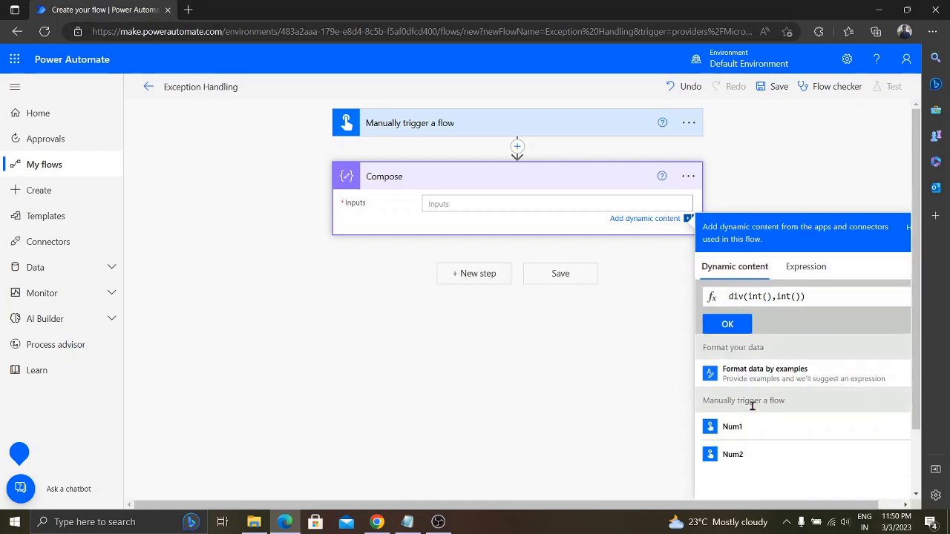
{"action": "left_click", "coordinate": [752, 429]}
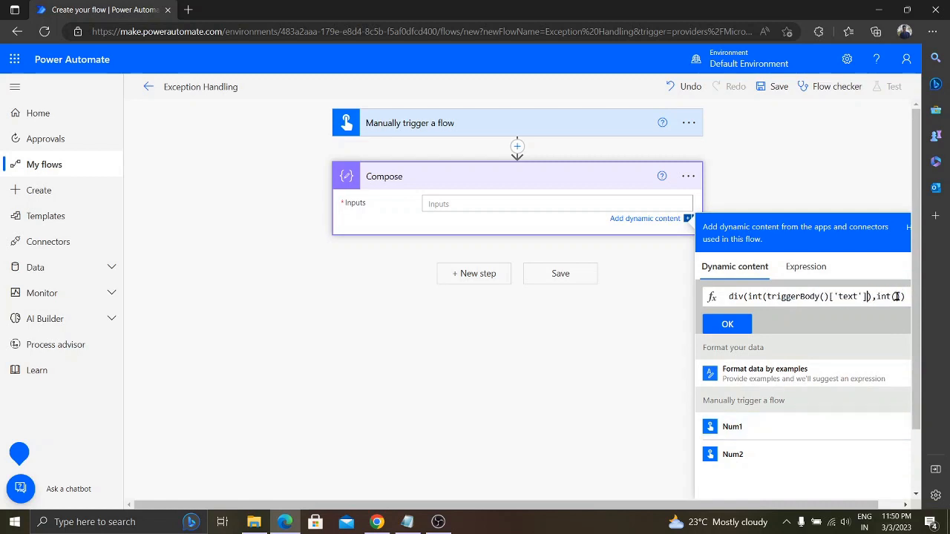
{"action": "left_click", "coordinate": [747, 451]}
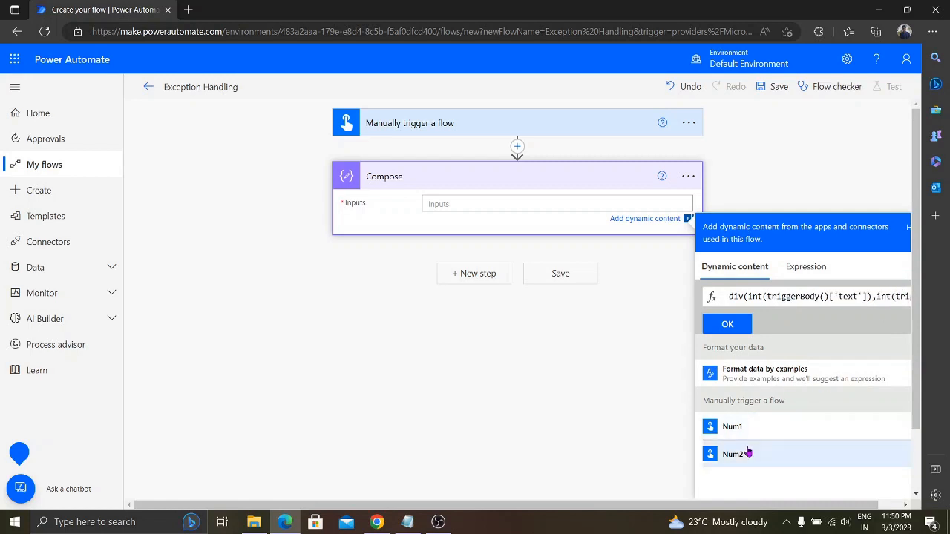
{"action": "left_click", "coordinate": [728, 325]}
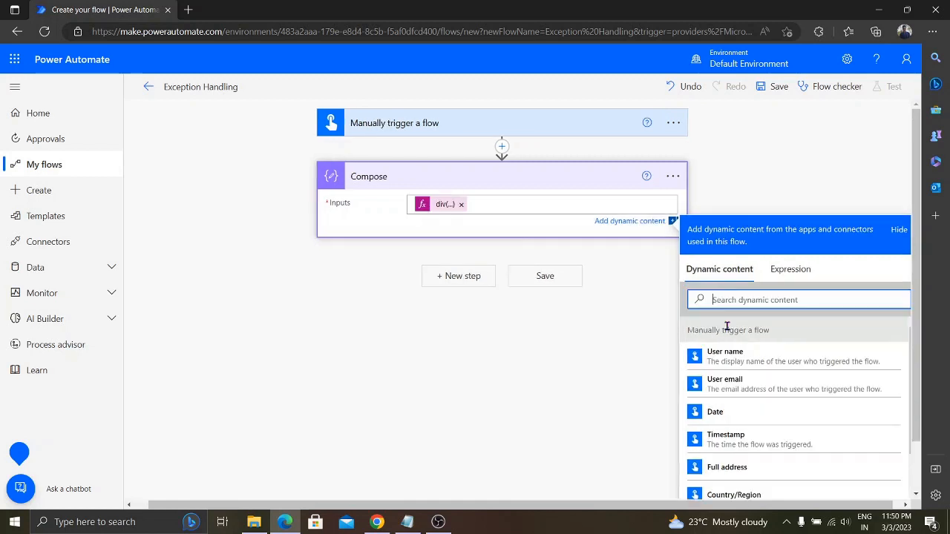
{"action": "left_click", "coordinate": [779, 90]}
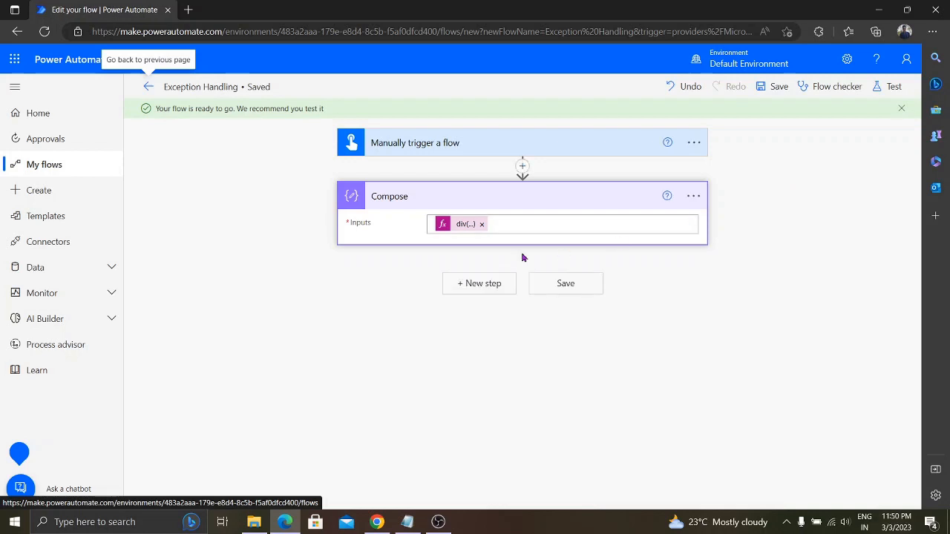
Add a second Compose action after the first with the inputs text "send s message", and save the flow
{"action": "left_click", "coordinate": [484, 285]}
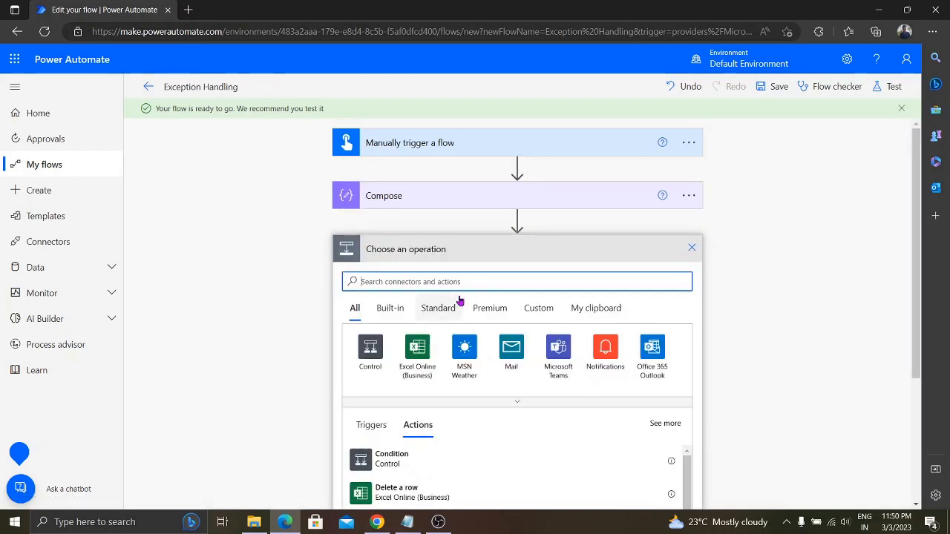
{"action": "type", "text": "compose"}
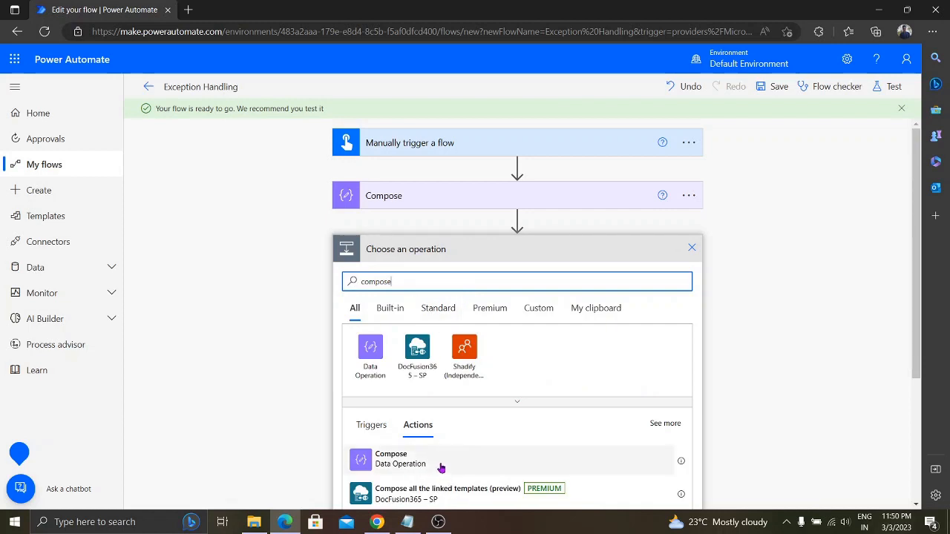
{"action": "left_click", "coordinate": [441, 467]}
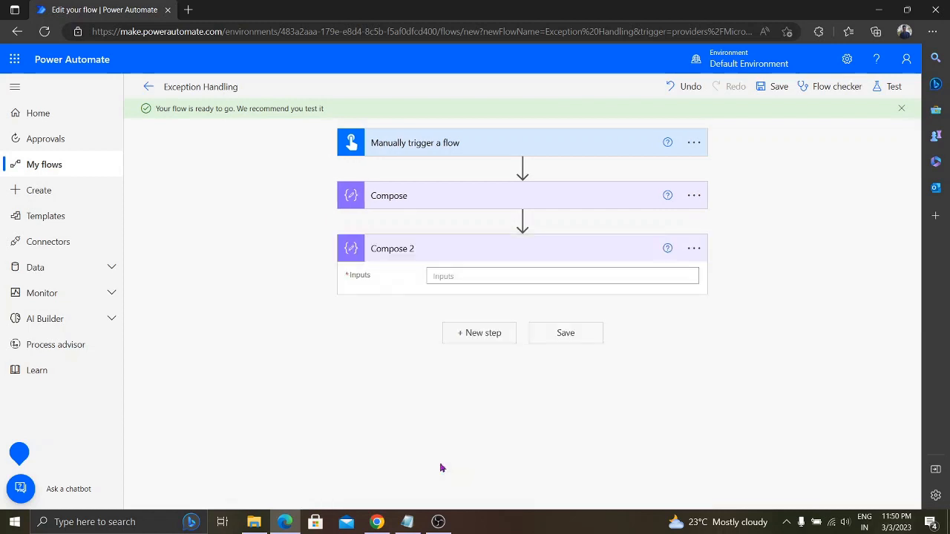
{"action": "left_click", "coordinate": [457, 279]}
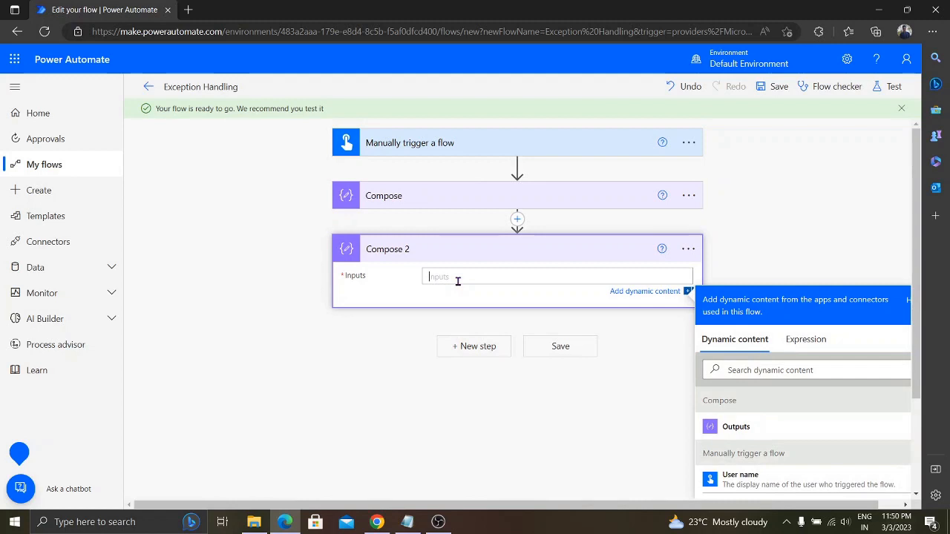
{"action": "type", "text": "send s message"}
{"action": "left_click", "coordinate": [747, 219]}
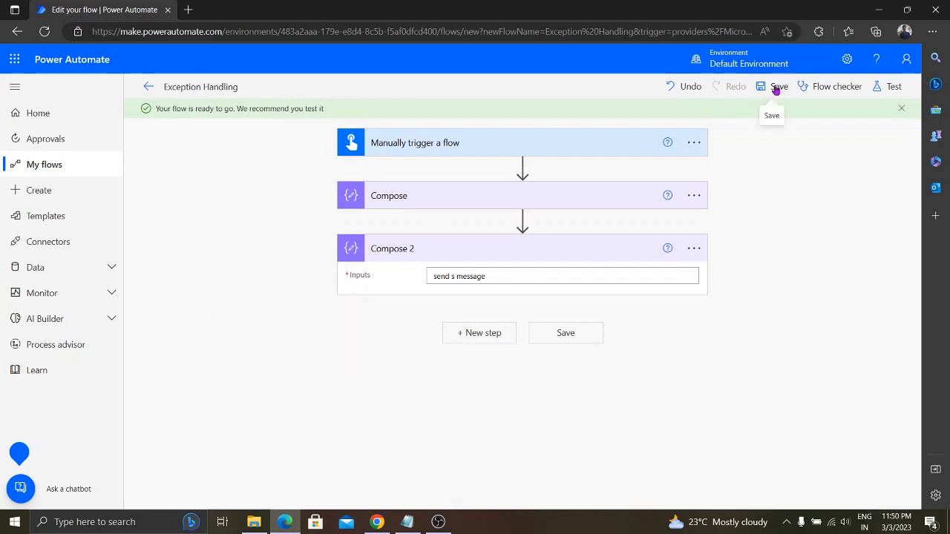
{"action": "left_click", "coordinate": [777, 87]}
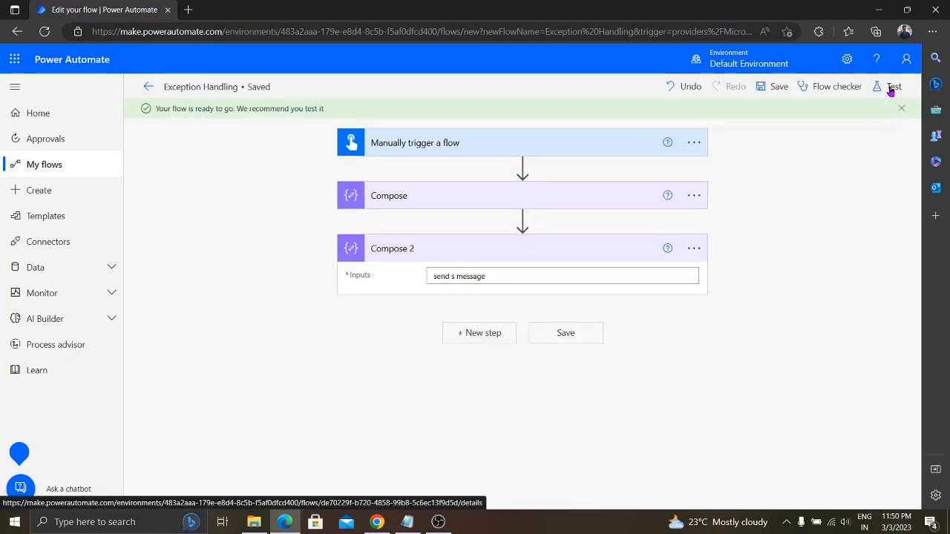
Test the flow manually with Num1 set to 28 and Num2 set to 0
{"action": "left_click", "coordinate": [892, 86]}
{"action": "left_click", "coordinate": [734, 119]}
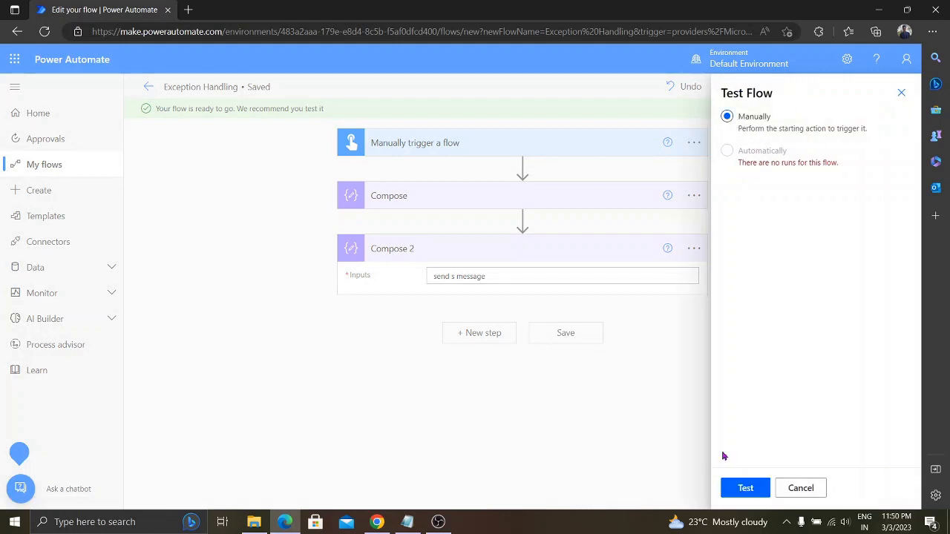
{"action": "left_click", "coordinate": [739, 489]}
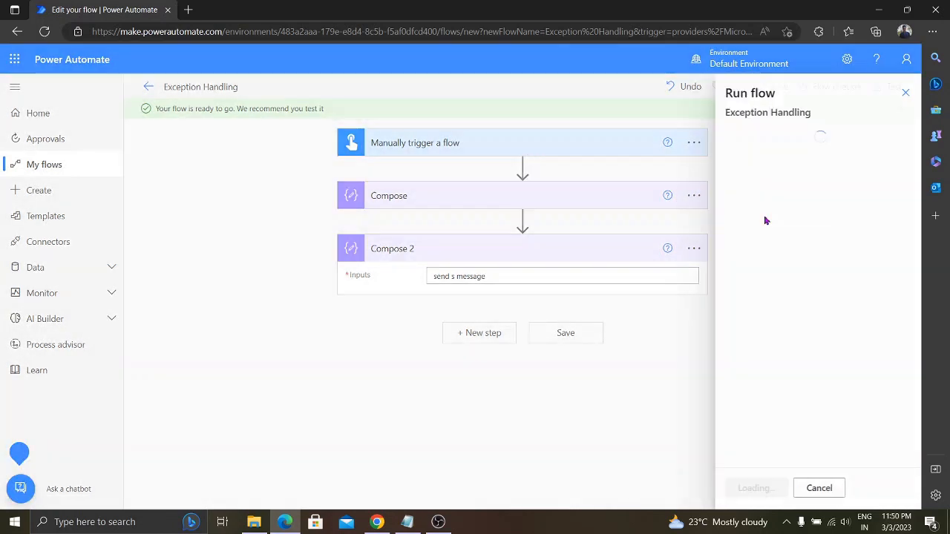
{"action": "left_click", "coordinate": [767, 175]}
{"action": "type", "text": "28"}
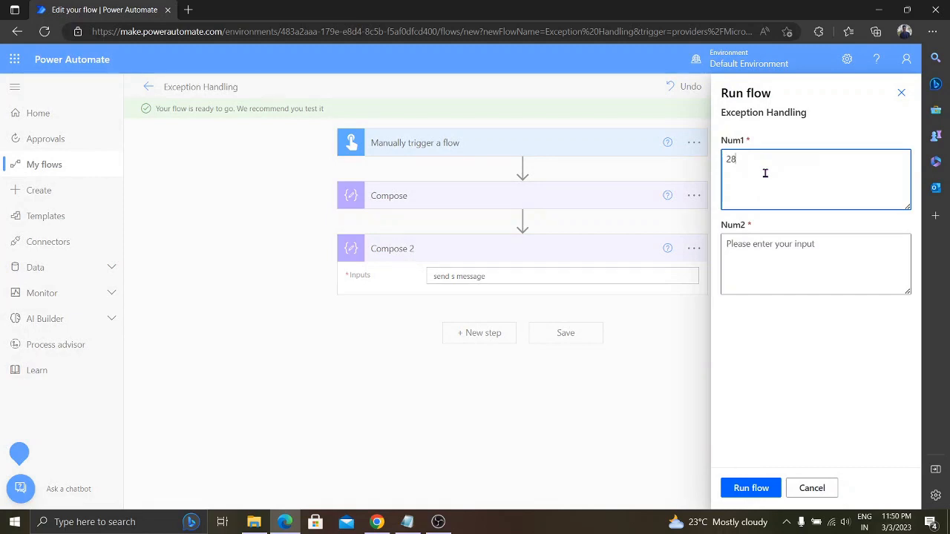
{"action": "key", "text": "Tab"}
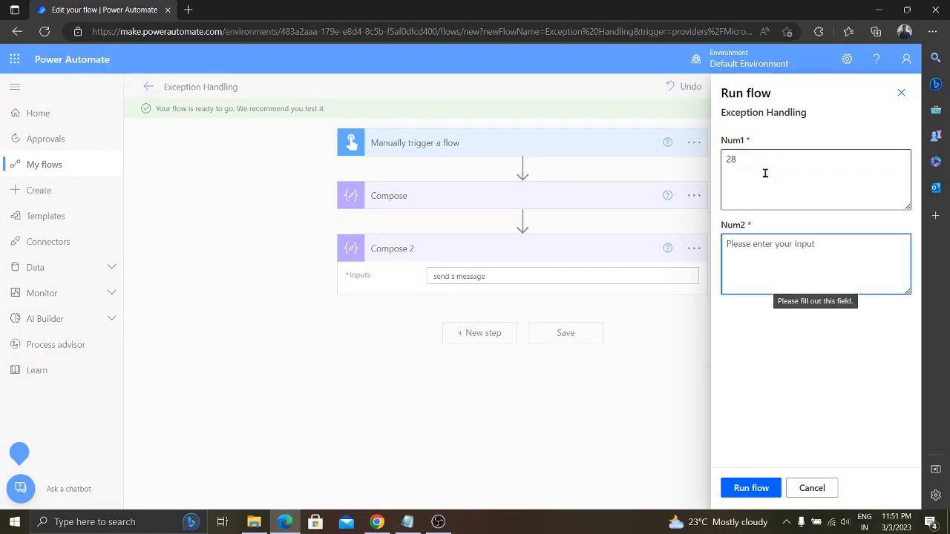
{"action": "type", "text": "0"}
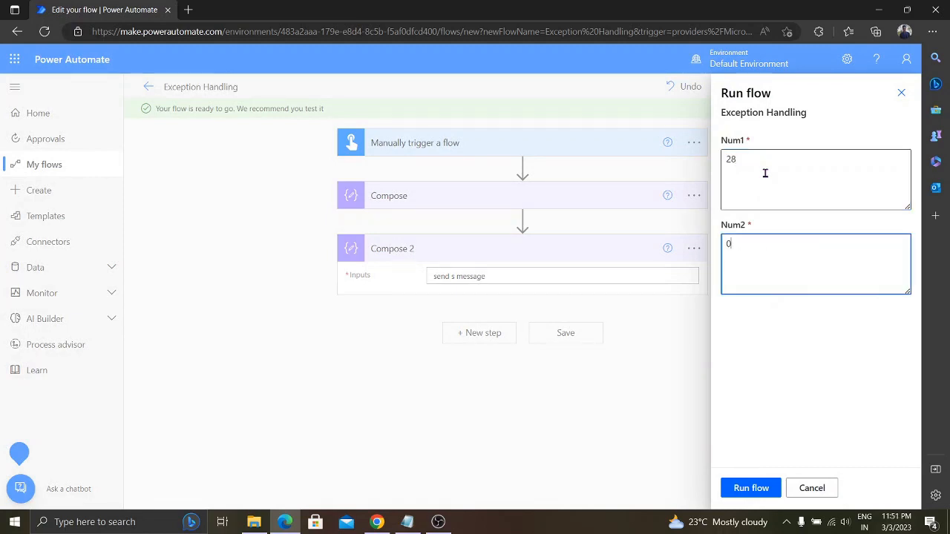
{"action": "left_click", "coordinate": [749, 485]}
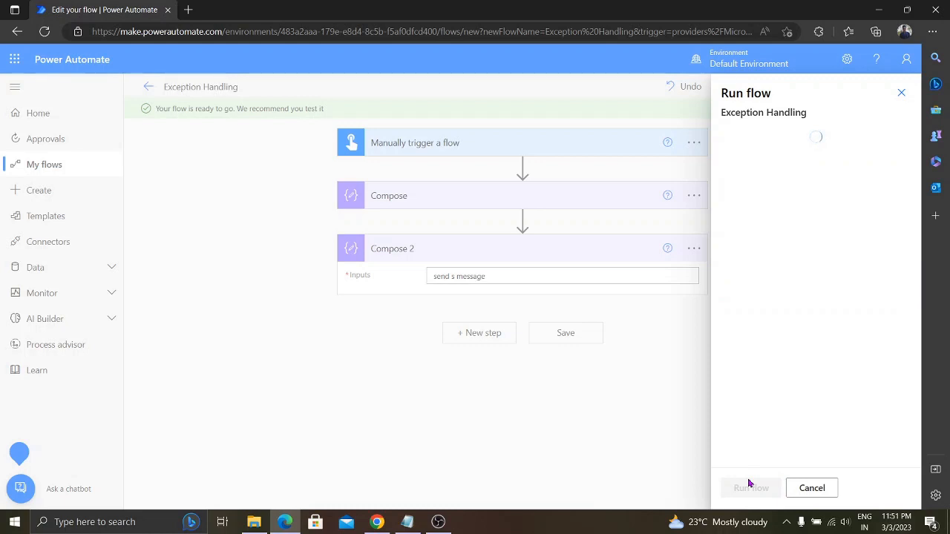
{"action": "left_click", "coordinate": [746, 488]}
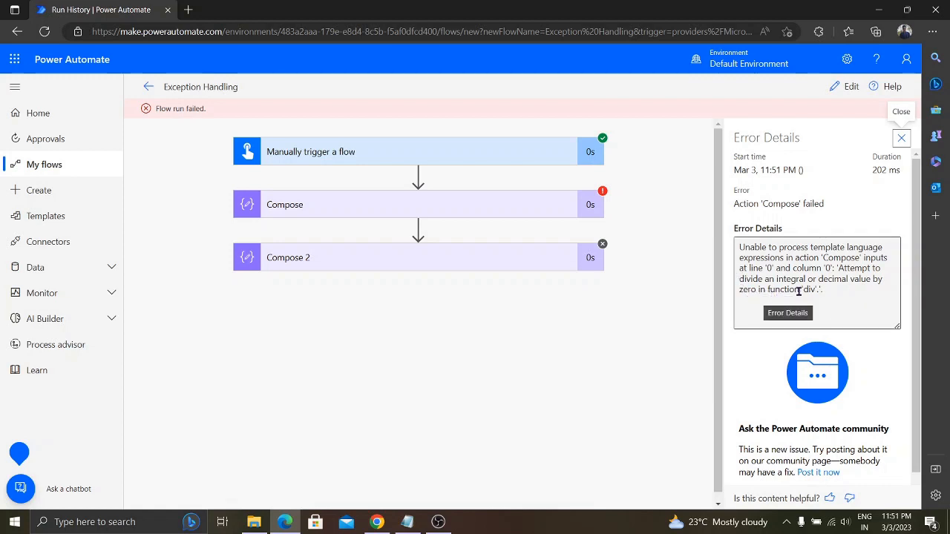
Examine the run details of the Compose and Compose 2 actions in the flow run
{"action": "left_click", "coordinate": [426, 212]}
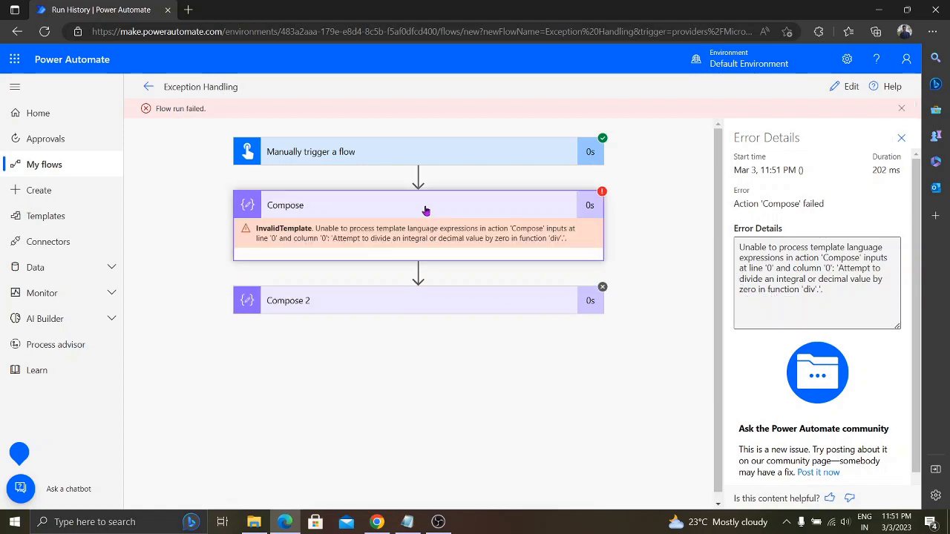
{"action": "left_click", "coordinate": [437, 310]}
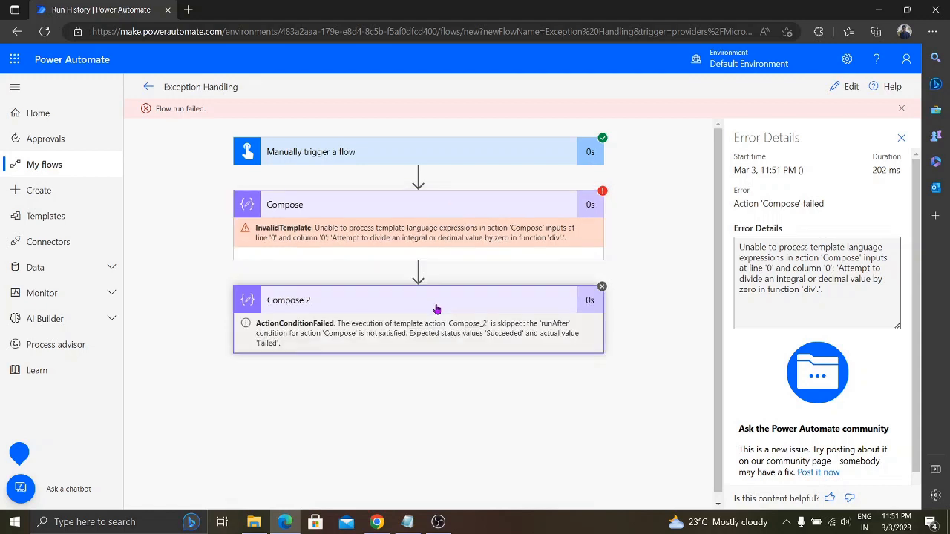
{"action": "left_click", "coordinate": [440, 309]}
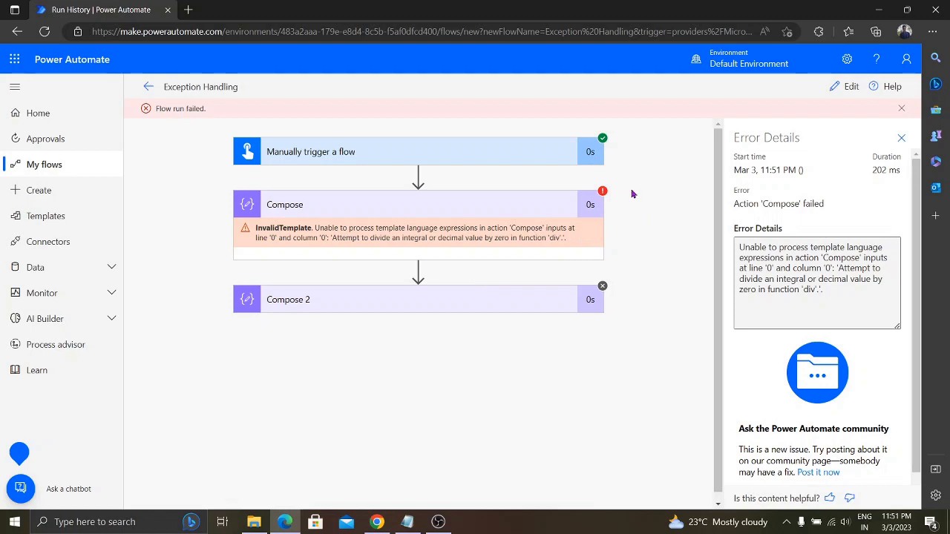
Return to editing the flow and delete the Compose 2 action
{"action": "left_click", "coordinate": [847, 87]}
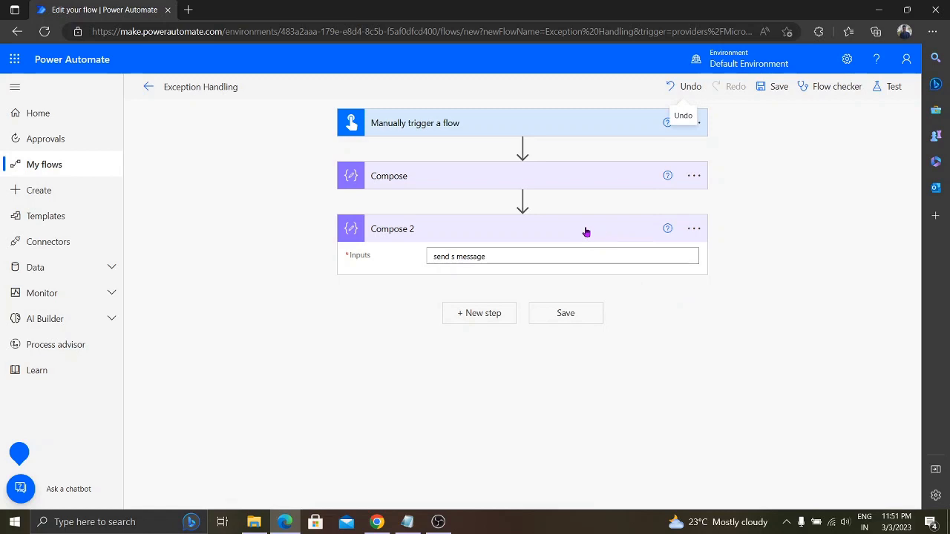
{"action": "left_click", "coordinate": [690, 229]}
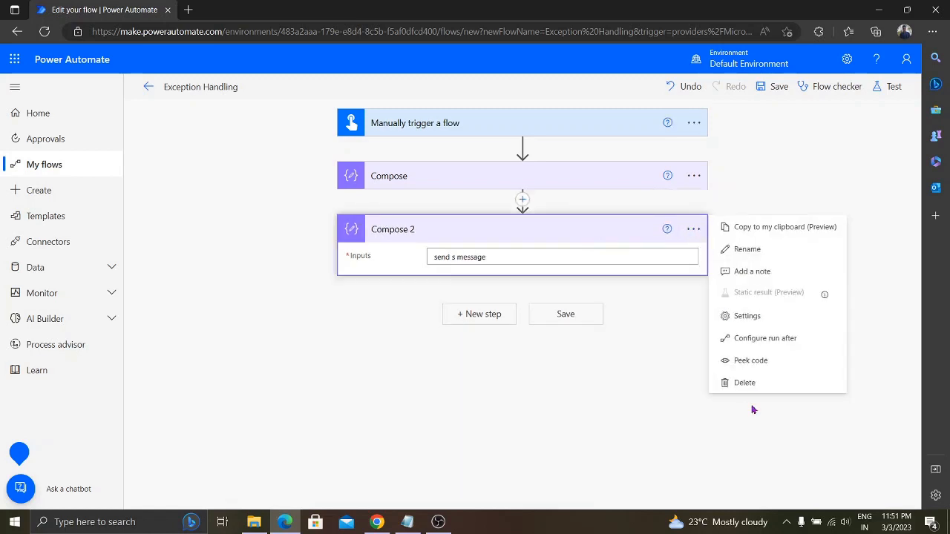
{"action": "left_click", "coordinate": [746, 384]}
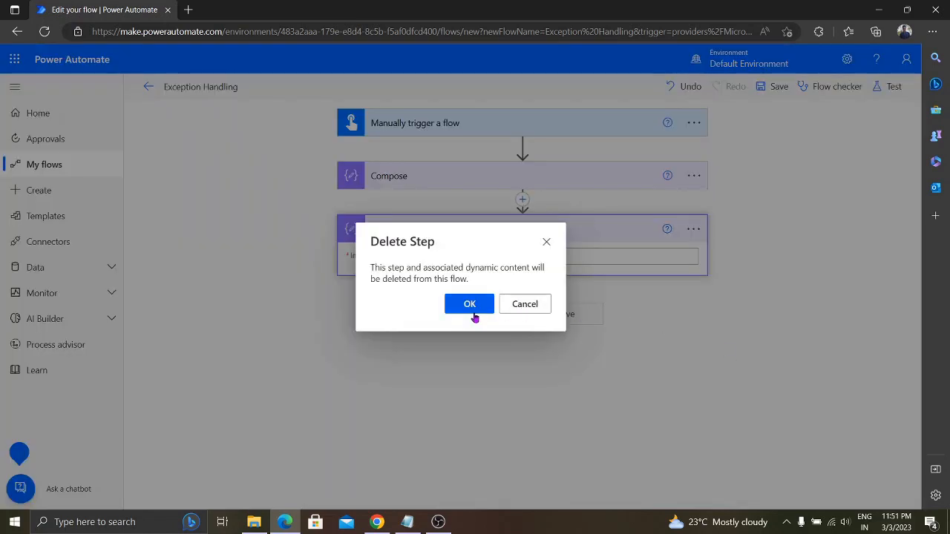
{"action": "left_click", "coordinate": [470, 304]}
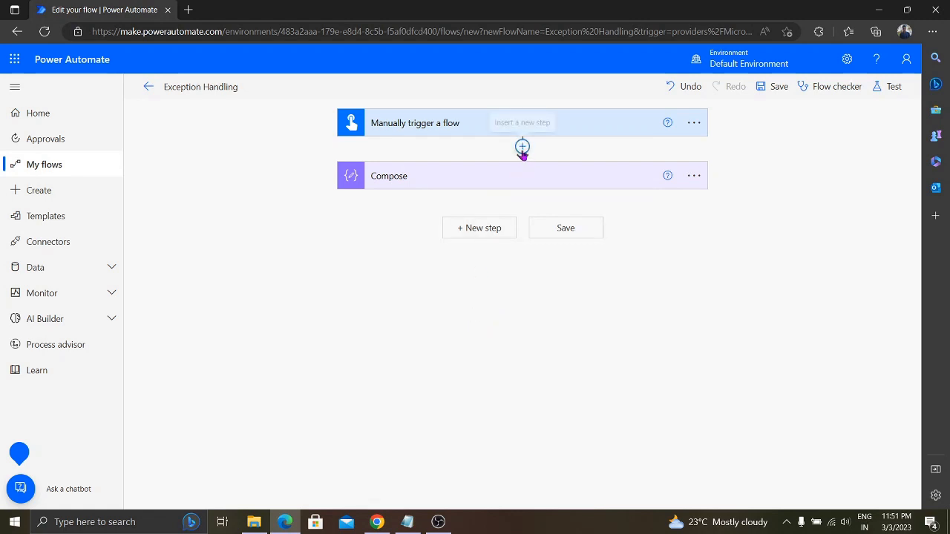
Add a Scope control to the flow and move the division Compose action into it
{"action": "left_click", "coordinate": [489, 232]}
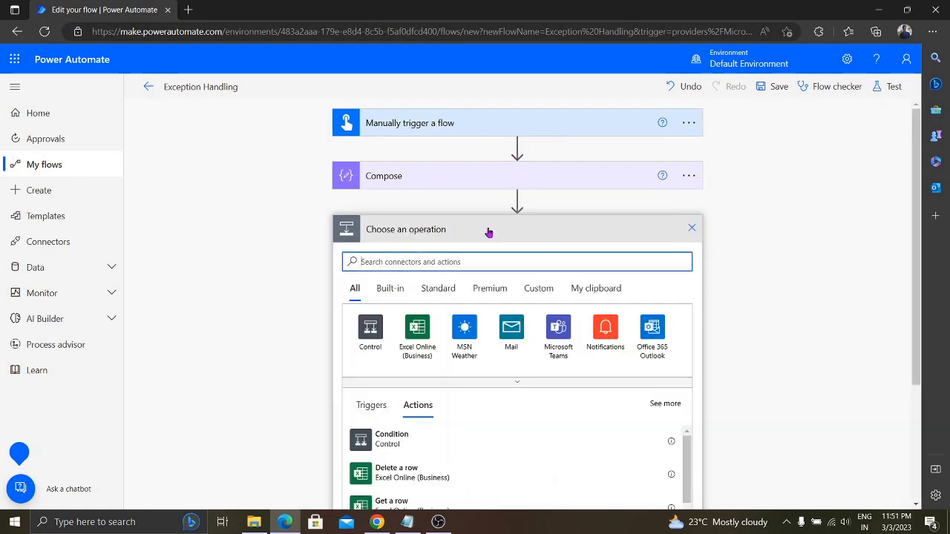
{"action": "type", "text": "scope"}
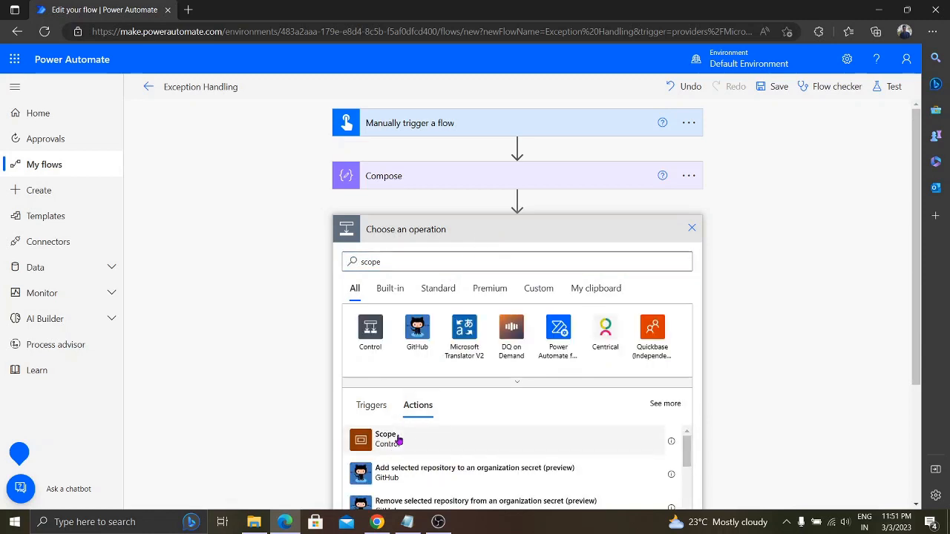
{"action": "left_click", "coordinate": [398, 440]}
{"action": "left_click_drag", "start_coordinate": [434, 186], "coordinate": [439, 295]}
{"action": "left_click_drag", "start_coordinate": [434, 181], "coordinate": [452, 267]}
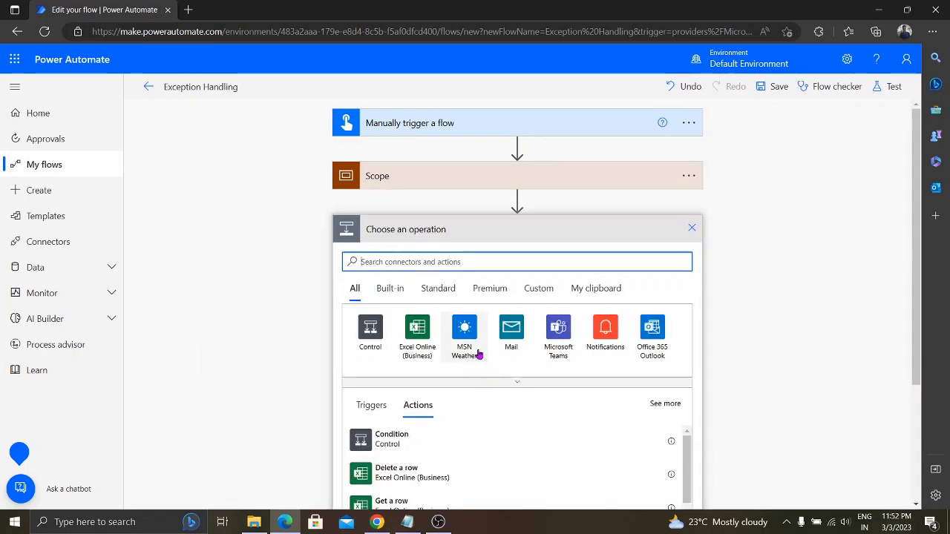
Add a second Scope after the first one and place a new Compose action inside it
{"action": "type", "text": "scope"}
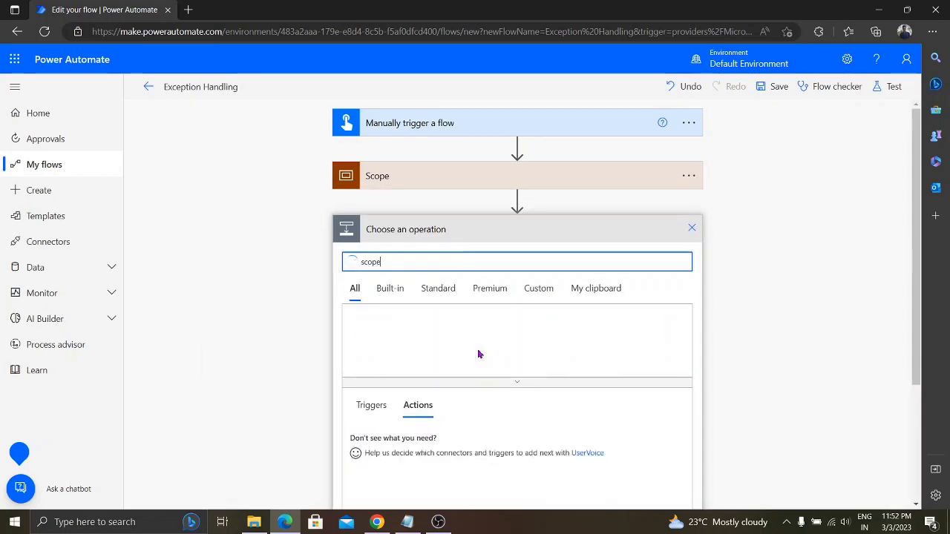
{"action": "left_click", "coordinate": [413, 448]}
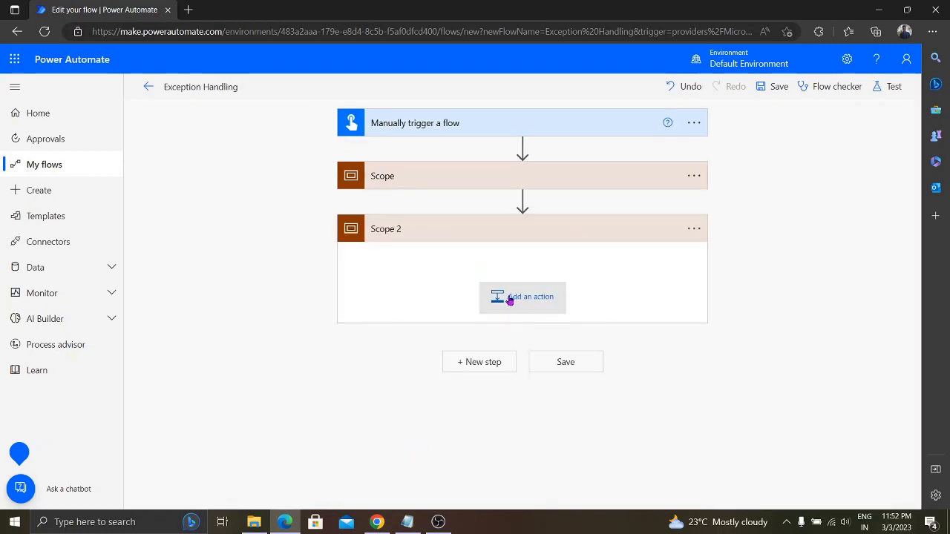
{"action": "left_click", "coordinate": [510, 300]}
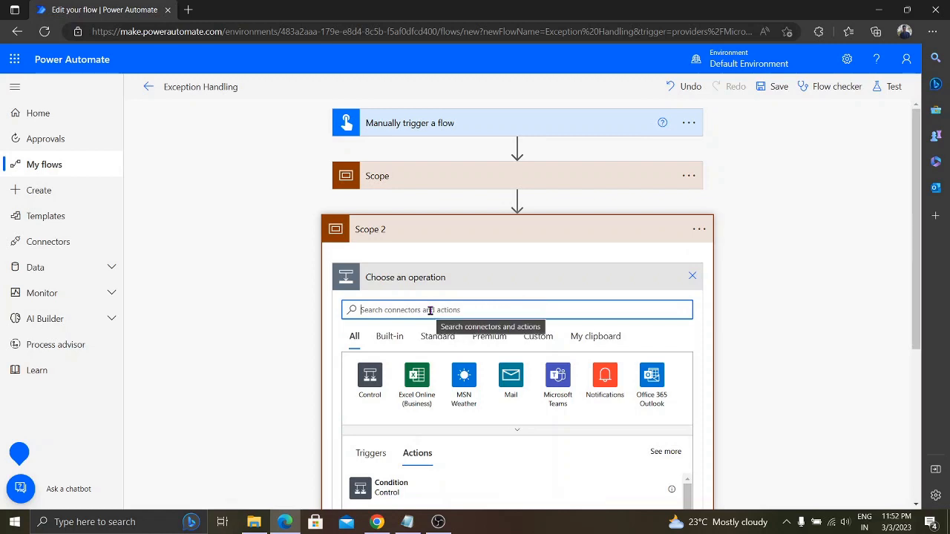
{"action": "type", "text": "compose"}
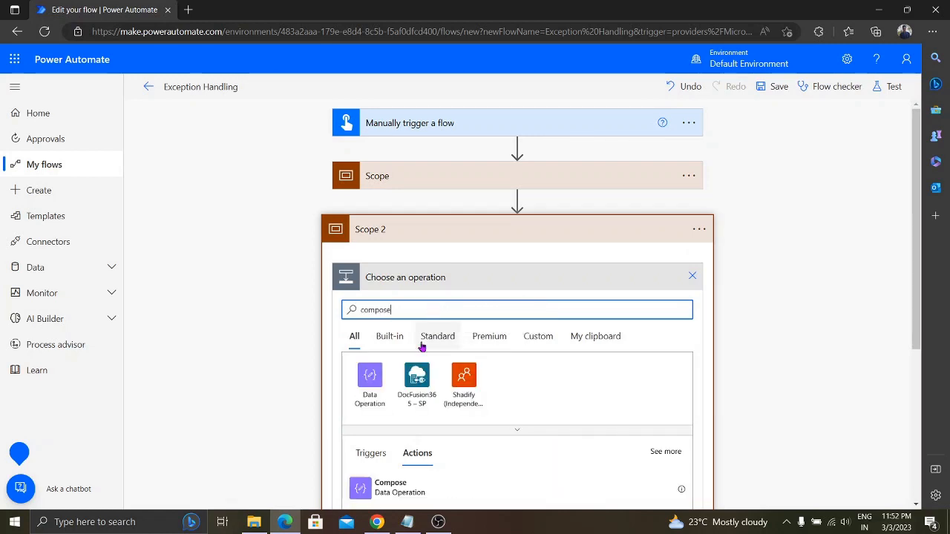
{"action": "left_click", "coordinate": [400, 498]}
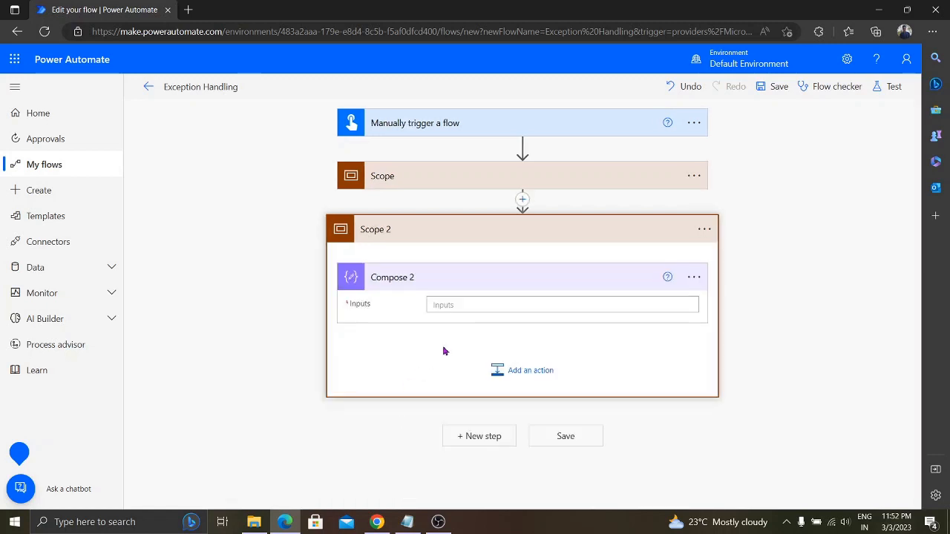
Set the Compose 2 inputs to "No error" with "Send a message" on a second line
{"action": "left_click", "coordinate": [473, 304]}
{"action": "type", "text": "N"}
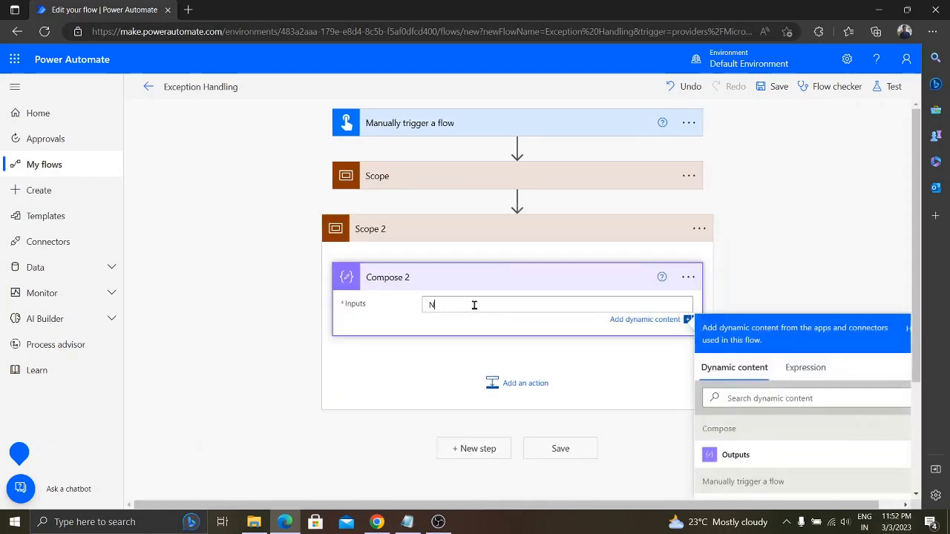
{"action": "type", "text": "o error"}
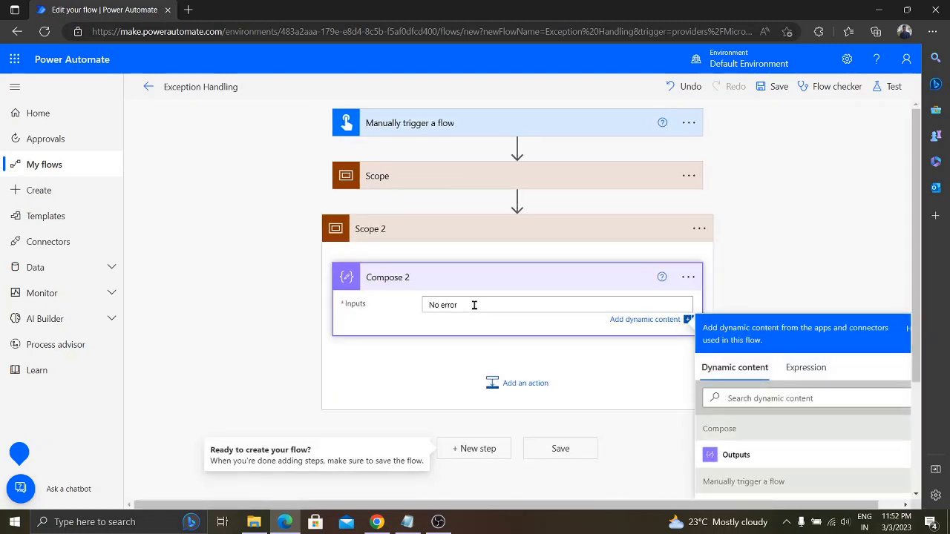
{"action": "key", "text": "Return"}
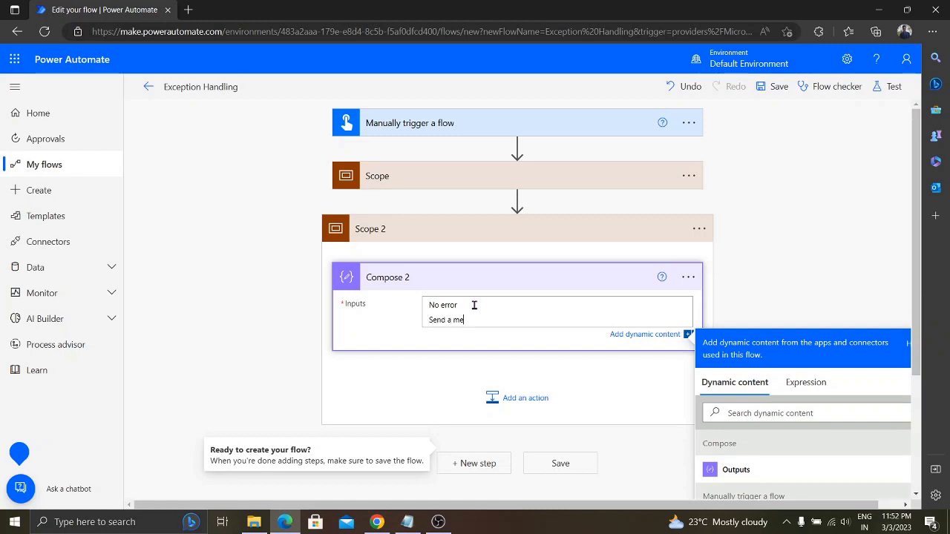
{"action": "type", "text": "Send a message"}
{"action": "left_click", "coordinate": [456, 355]}
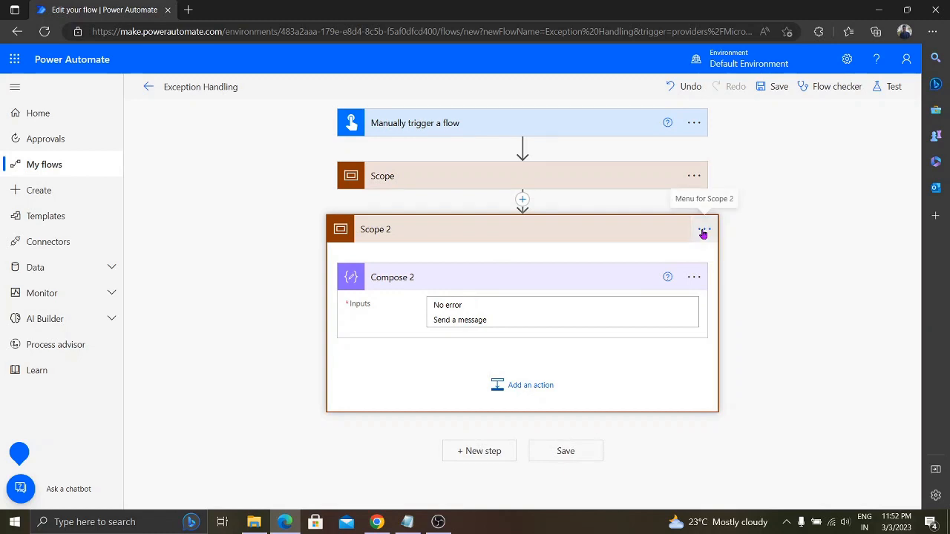
Rename the Scope 2 block to Try and collapse its card
{"action": "left_click", "coordinate": [704, 229]}
{"action": "left_click", "coordinate": [754, 249]}
{"action": "key", "text": "BackSpace"}
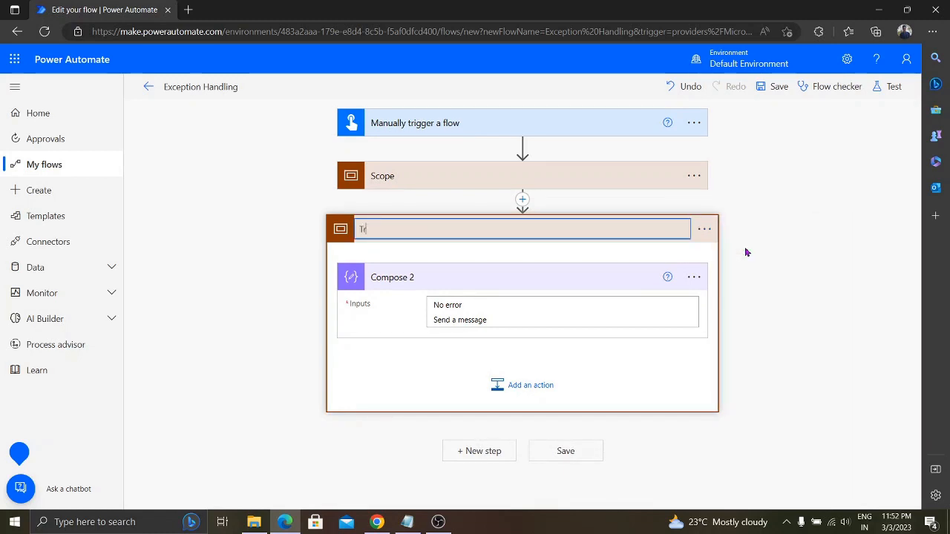
{"action": "type", "text": "Try"}
{"action": "left_click", "coordinate": [763, 260]}
{"action": "left_click", "coordinate": [546, 232]}
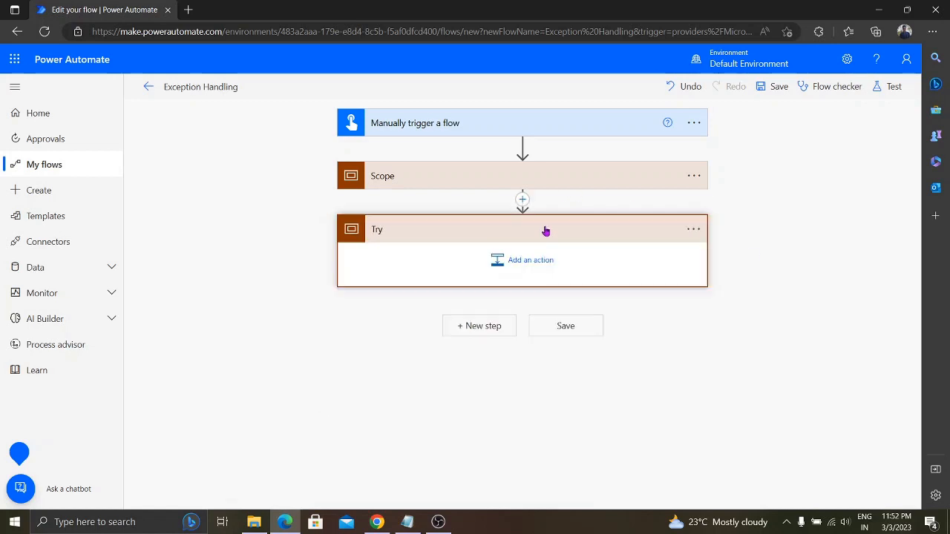
Add a parallel branch after the first Scope, containing a new Scope control alongside Try
{"action": "left_click", "coordinate": [523, 200]}
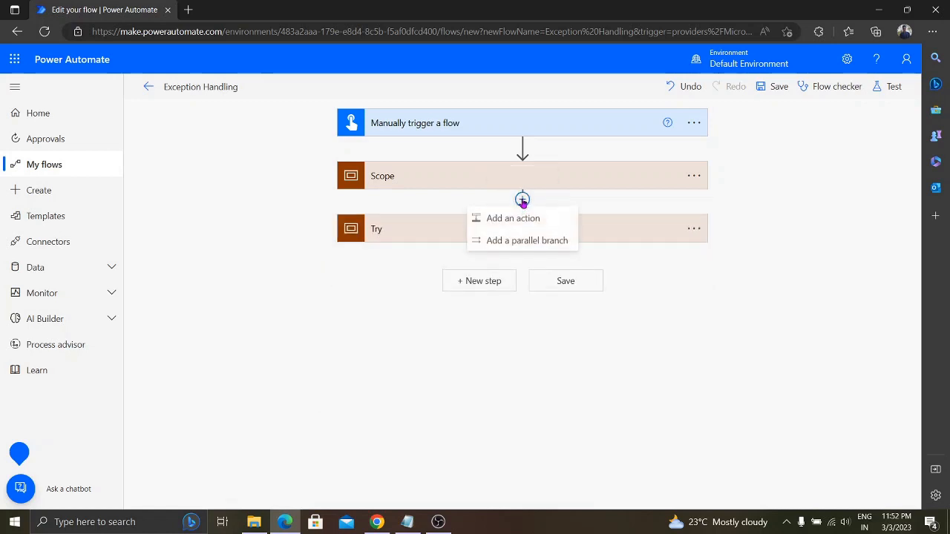
{"action": "left_click", "coordinate": [537, 243]}
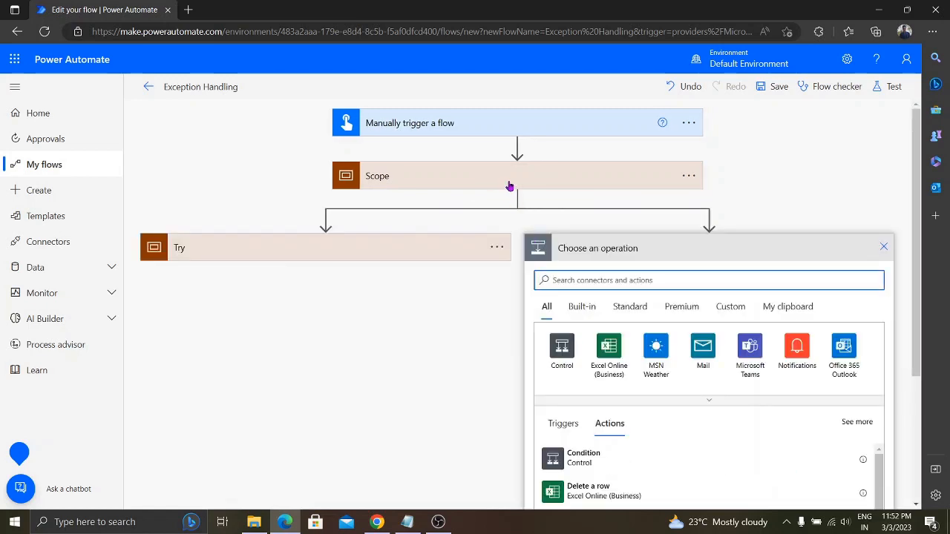
{"action": "type", "text": "scope"}
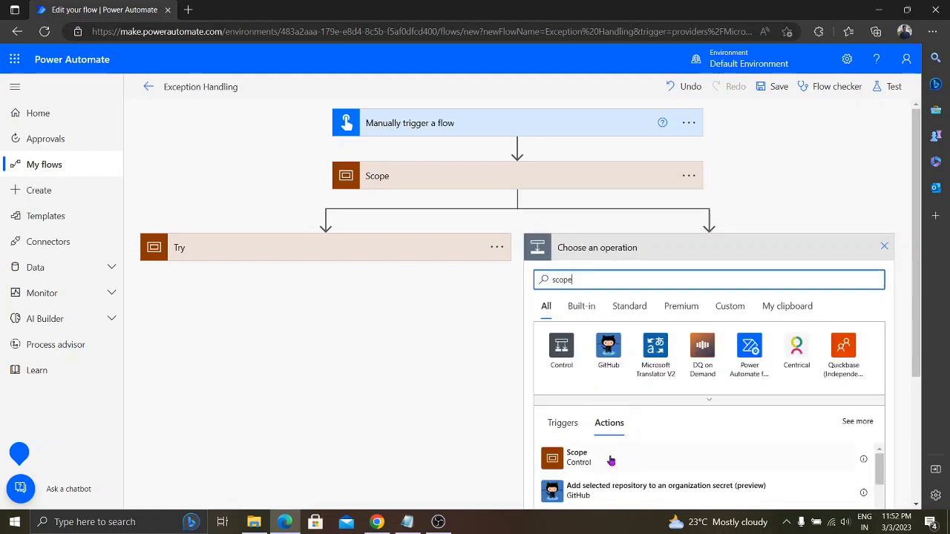
{"action": "left_click", "coordinate": [670, 458]}
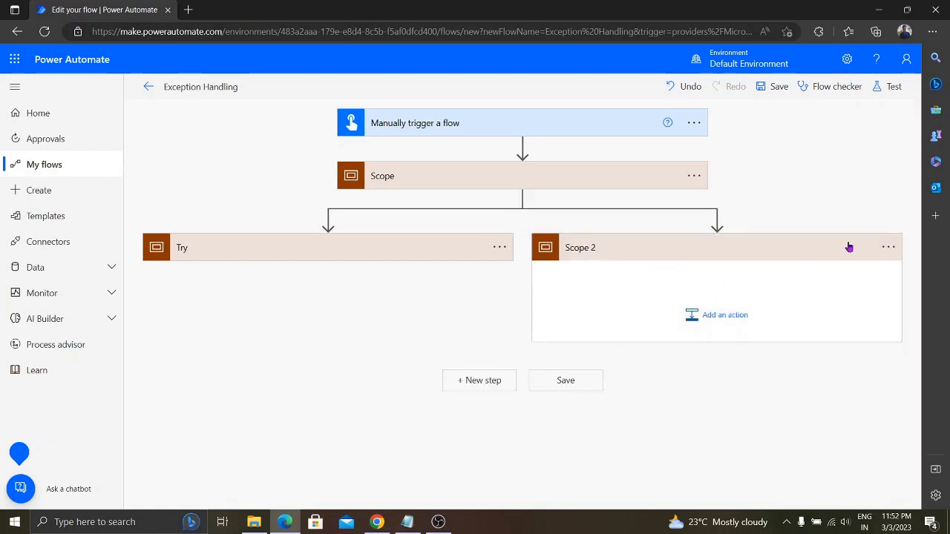
Rename the new Scope 2 block in the parallel branch to Catch
{"action": "left_click", "coordinate": [888, 247]}
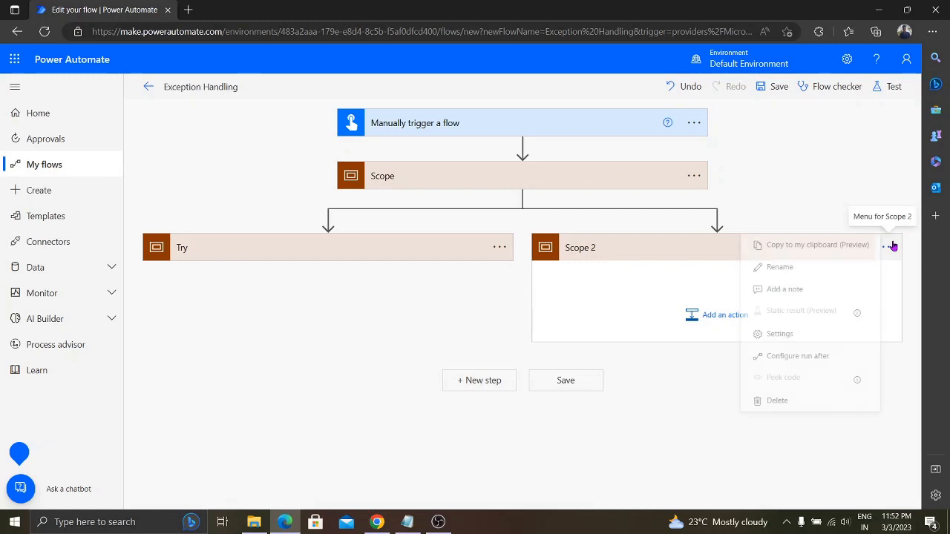
{"action": "left_click", "coordinate": [774, 269]}
{"action": "key", "text": "BackSpace"}
{"action": "type", "text": "Catch"}
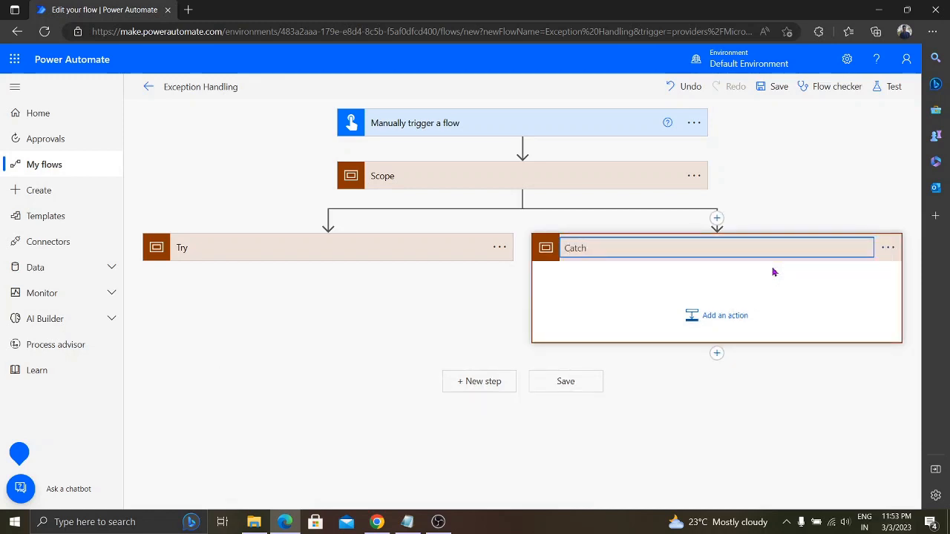
{"action": "left_click", "coordinate": [738, 323]}
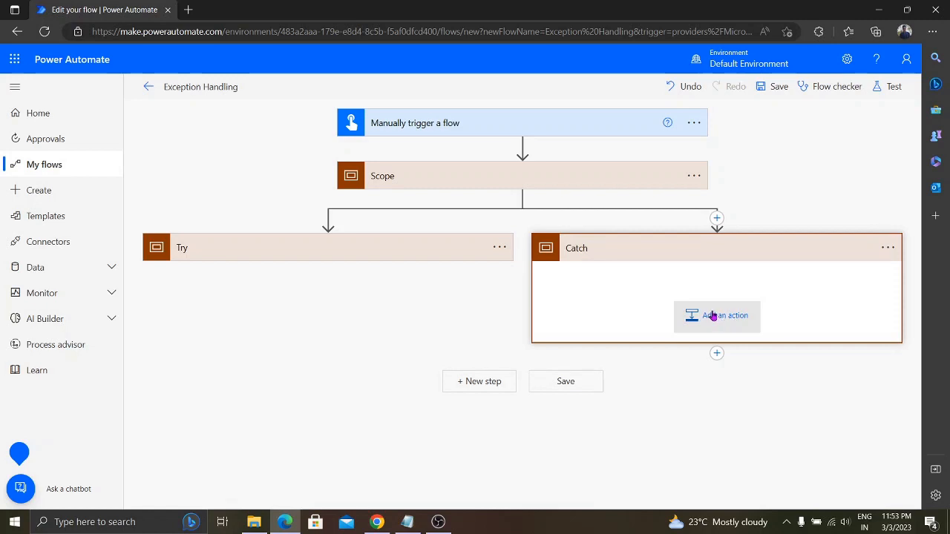
Add a Compose action inside Catch with the inputs "Div by 0 error occurred -- This exception is handled"
{"action": "left_click", "coordinate": [714, 316]}
{"action": "type", "text": "compose"}
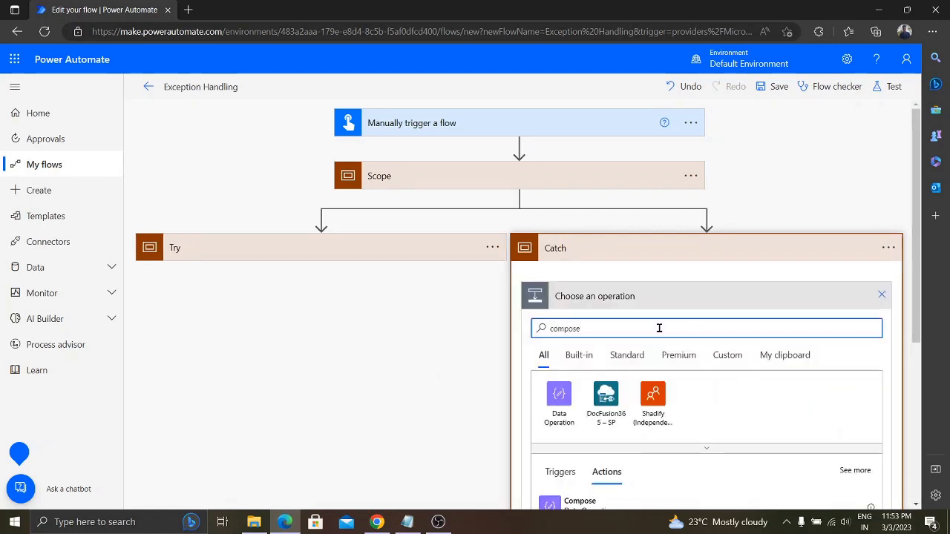
{"action": "left_click", "coordinate": [568, 502]}
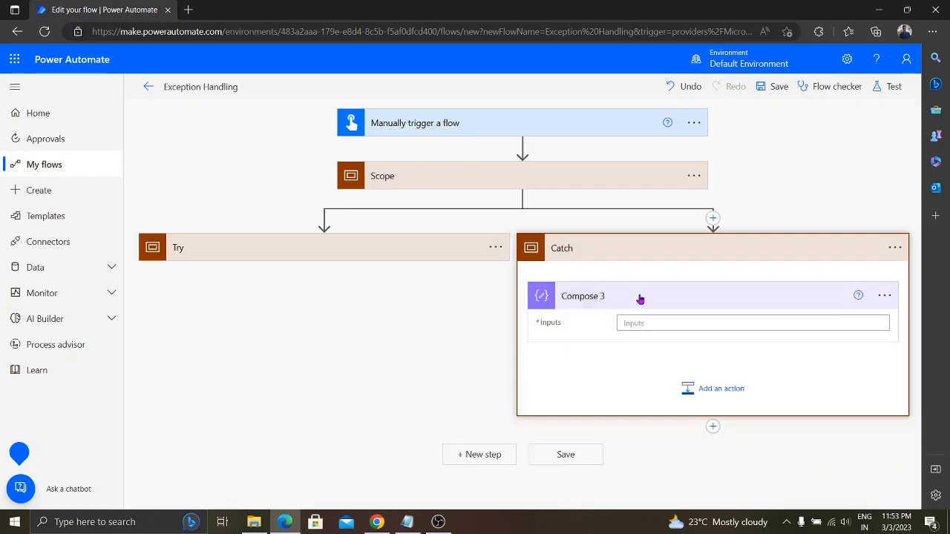
{"action": "left_click", "coordinate": [645, 323]}
{"action": "type", "text": "Div by"}
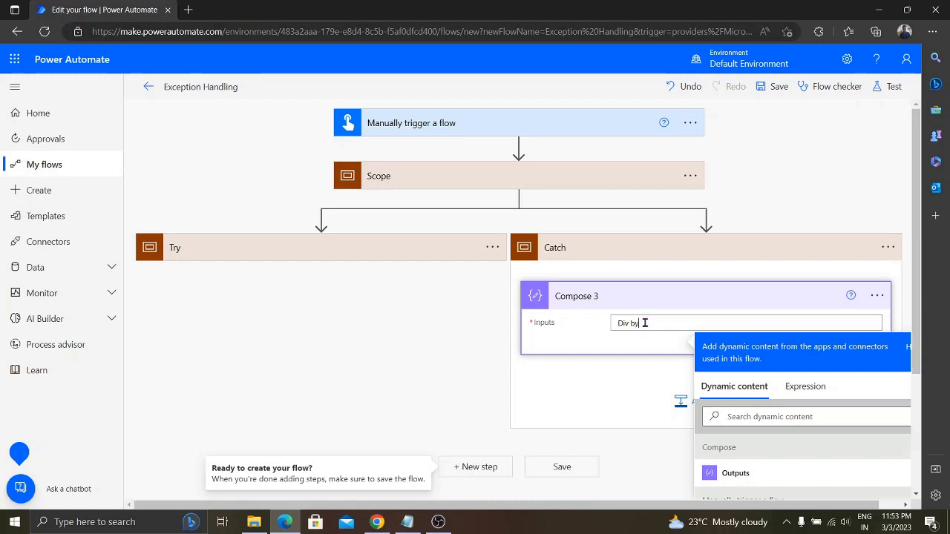
{"action": "type", "text": " 0 error occurred -- This ex"}
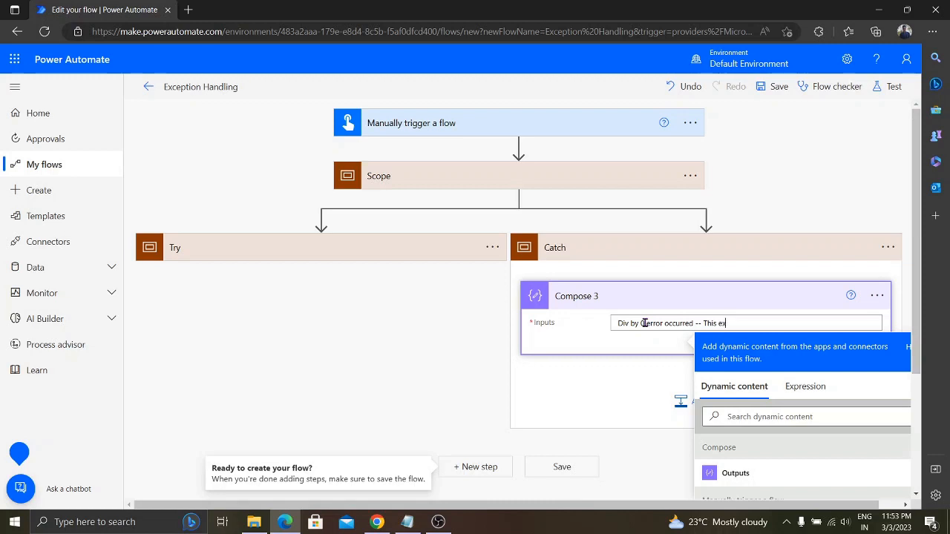
{"action": "type", "text": "ception is hand"}
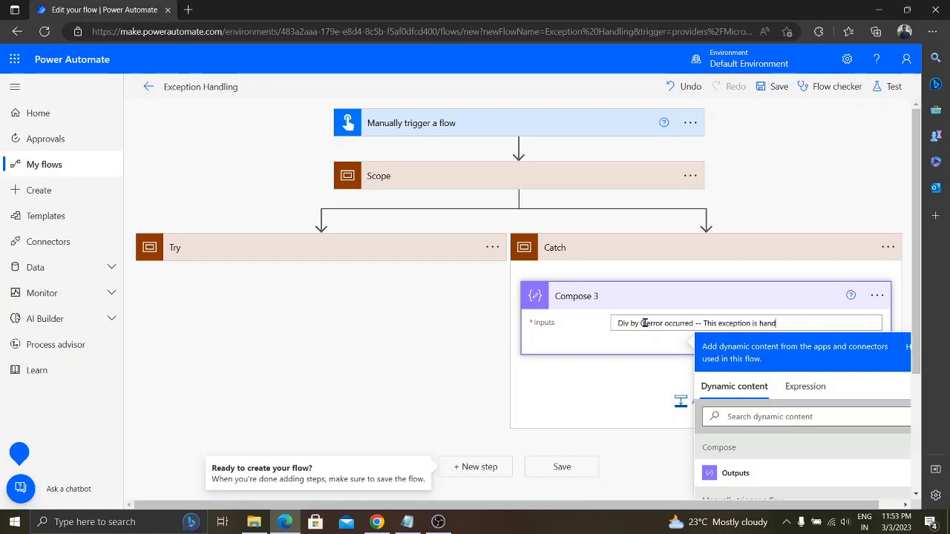
{"action": "type", "text": "led"}
Add a Terminate action after Compose 3 in Catch with status Succeeded, and collapse the Terminate and Catch cards
{"action": "left_click", "coordinate": [672, 401]}
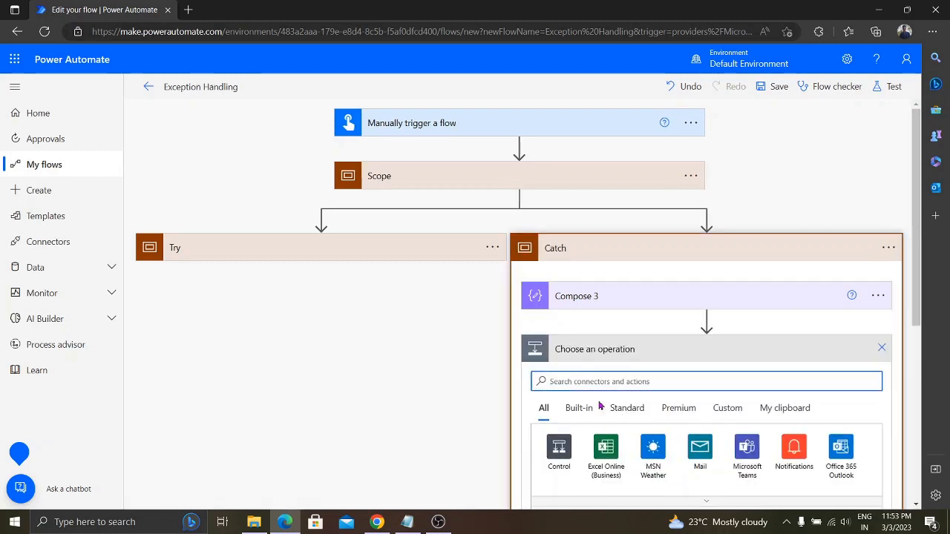
{"action": "type", "text": "terminate"}
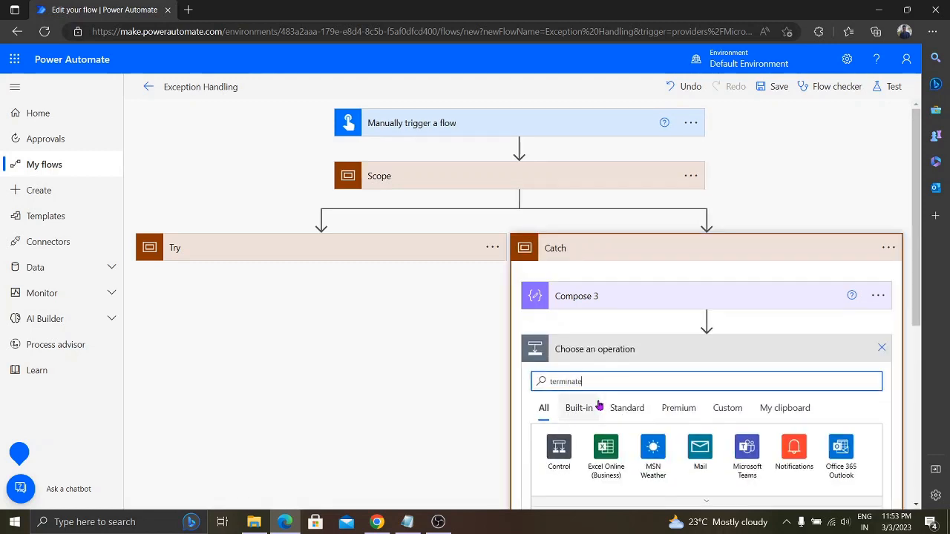
{"action": "scroll", "coordinate": [635, 380], "scroll_direction": "down", "scroll_amount": 1}
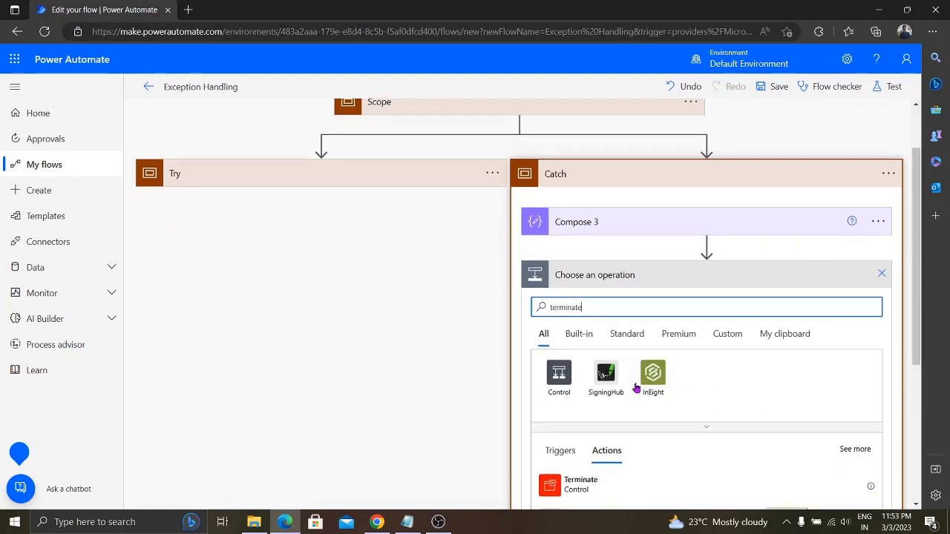
{"action": "left_click", "coordinate": [594, 493]}
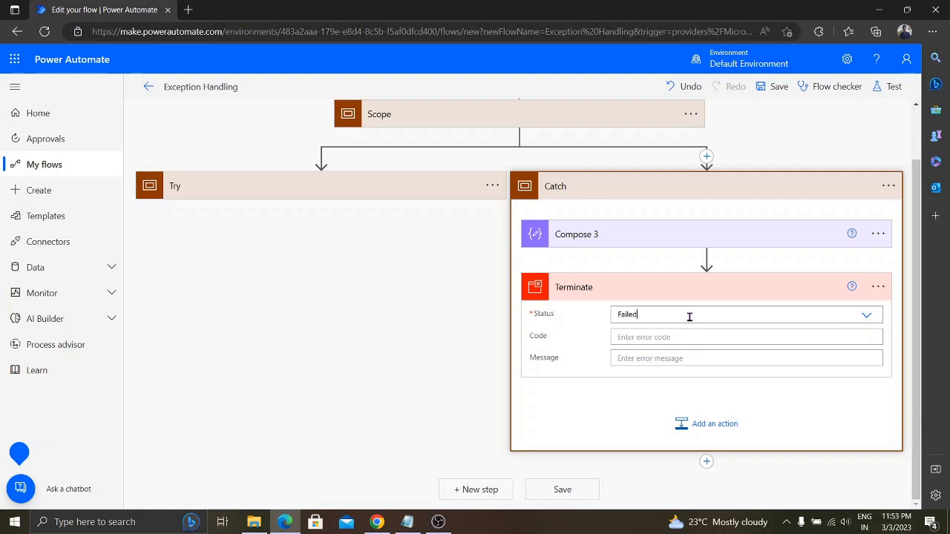
{"action": "left_click", "coordinate": [689, 315]}
{"action": "left_click", "coordinate": [645, 364]}
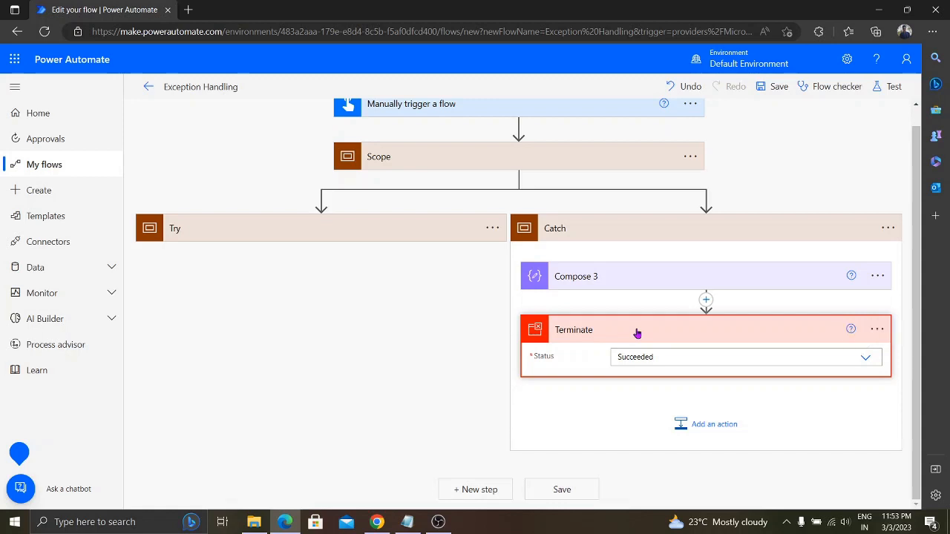
{"action": "left_click", "coordinate": [636, 331]}
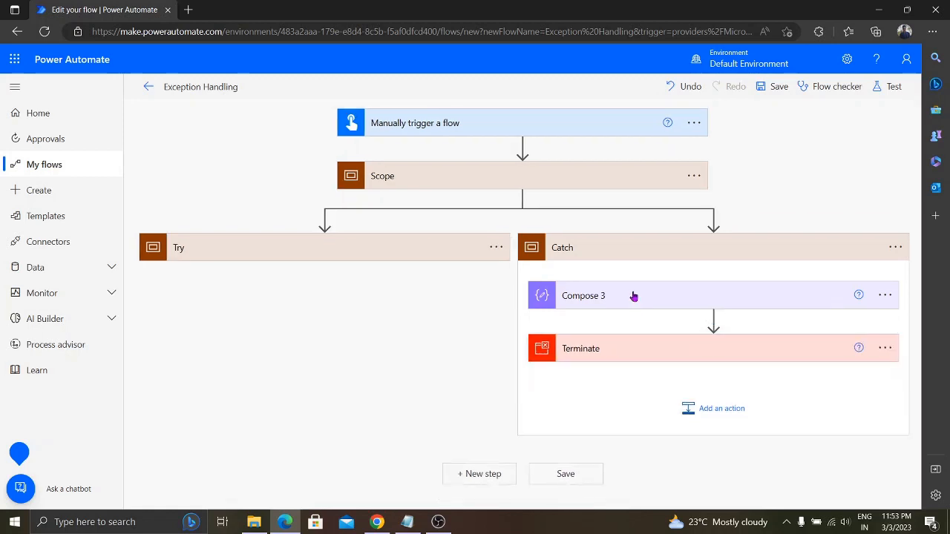
{"action": "left_click", "coordinate": [663, 254]}
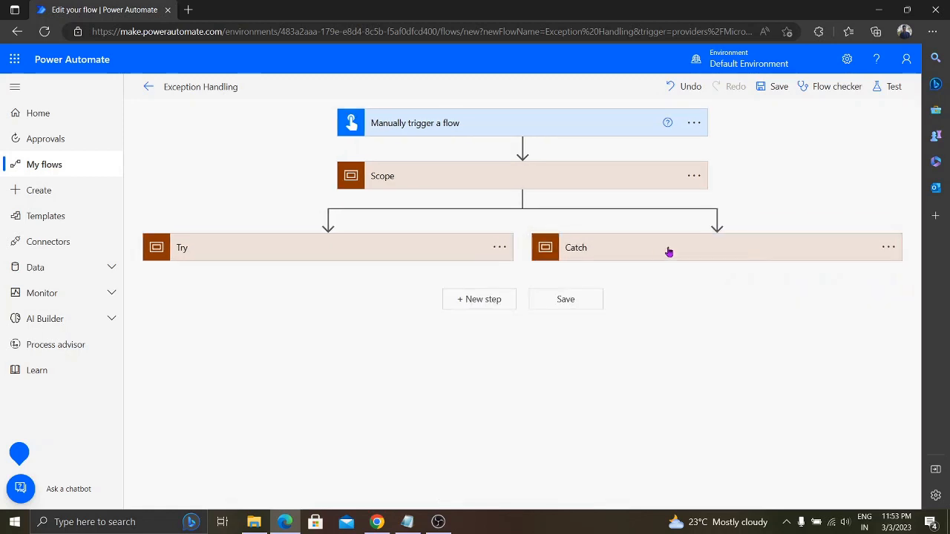
Configure Catch to run after Scope only when it has failed, is skipped or has timed out
{"action": "left_click", "coordinate": [893, 252]}
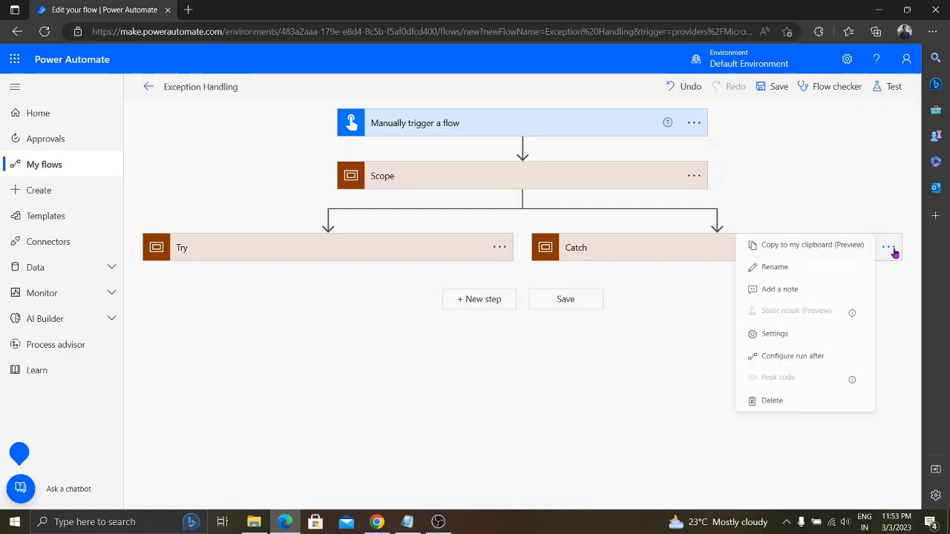
{"action": "left_click", "coordinate": [800, 362]}
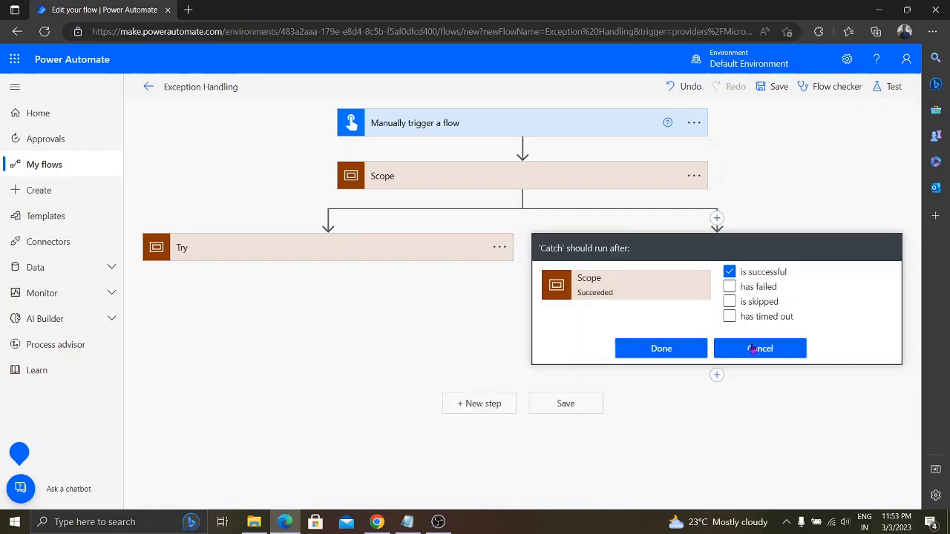
{"action": "left_click", "coordinate": [729, 272]}
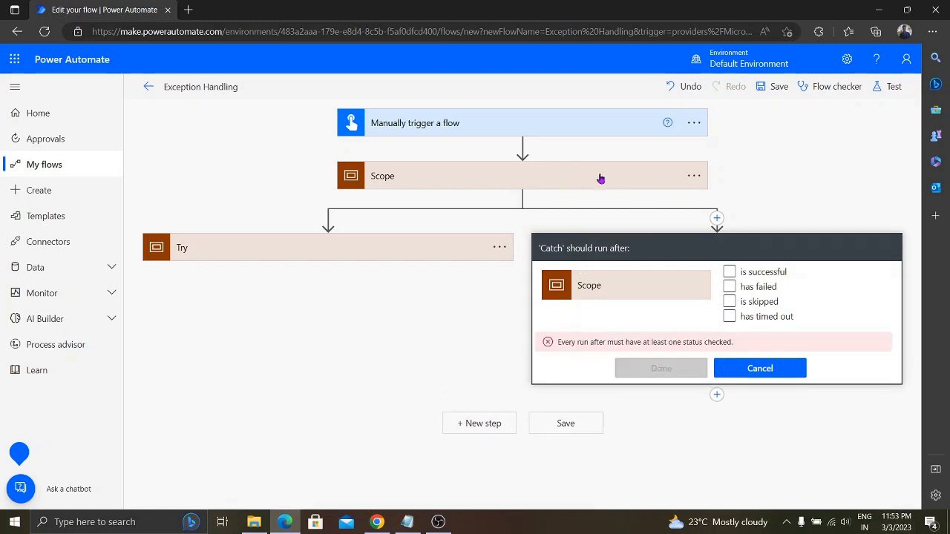
{"action": "left_click", "coordinate": [729, 287]}
{"action": "left_click", "coordinate": [730, 303]}
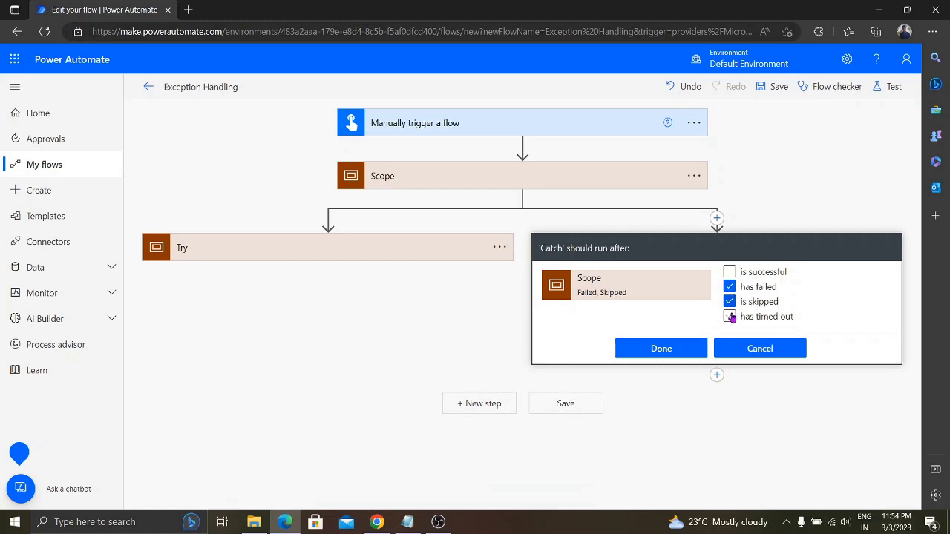
{"action": "left_click", "coordinate": [730, 317]}
{"action": "left_click", "coordinate": [662, 350]}
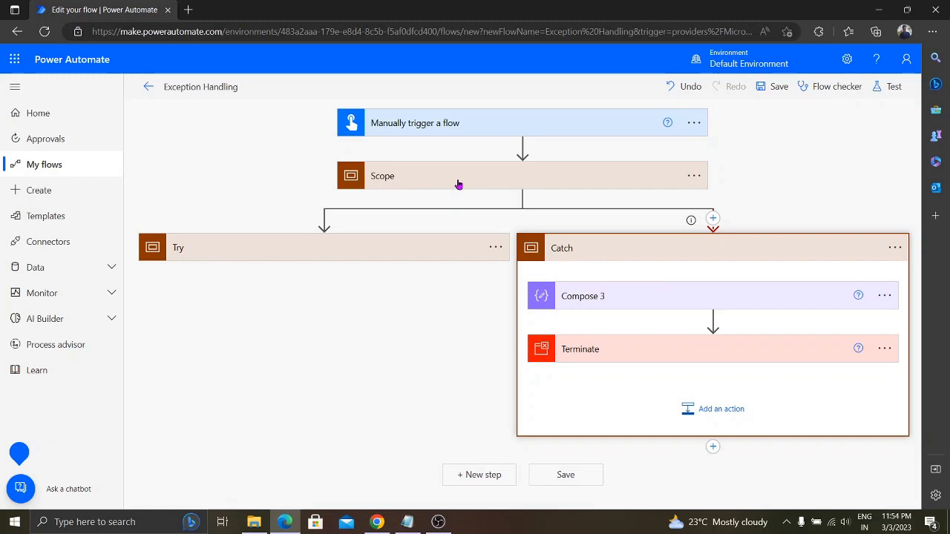
Save the flow and run a manual test with Num1 set to 27 and Num2 set to 0
{"action": "left_click", "coordinate": [349, 249]}
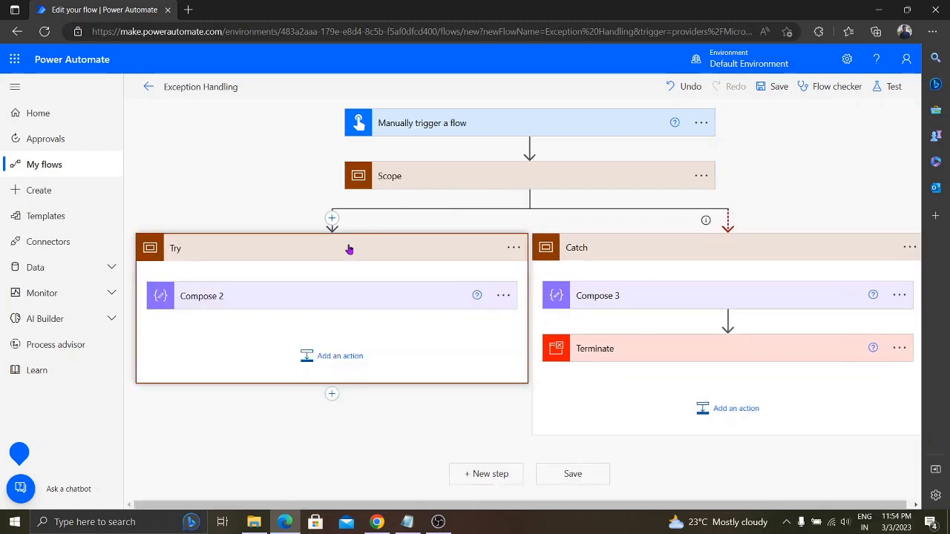
{"action": "left_click", "coordinate": [780, 88]}
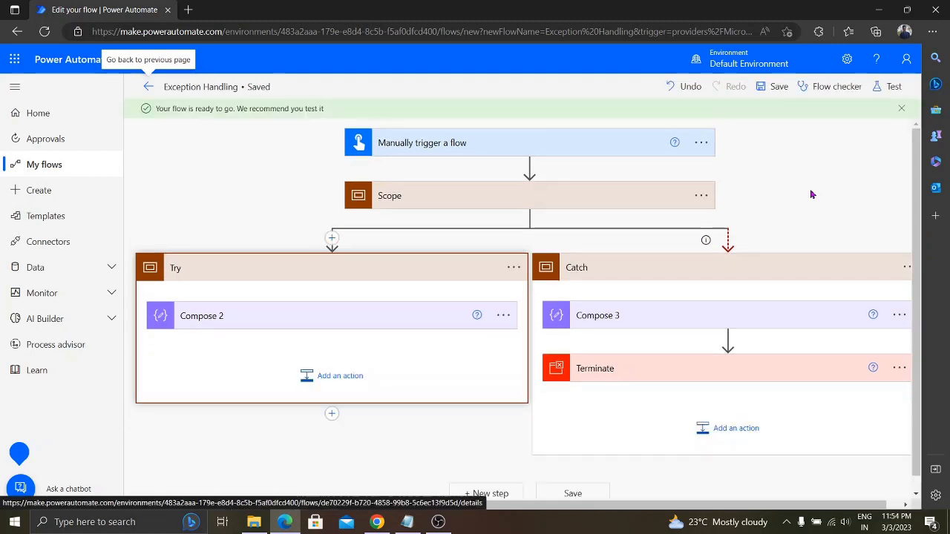
{"action": "left_click", "coordinate": [891, 87]}
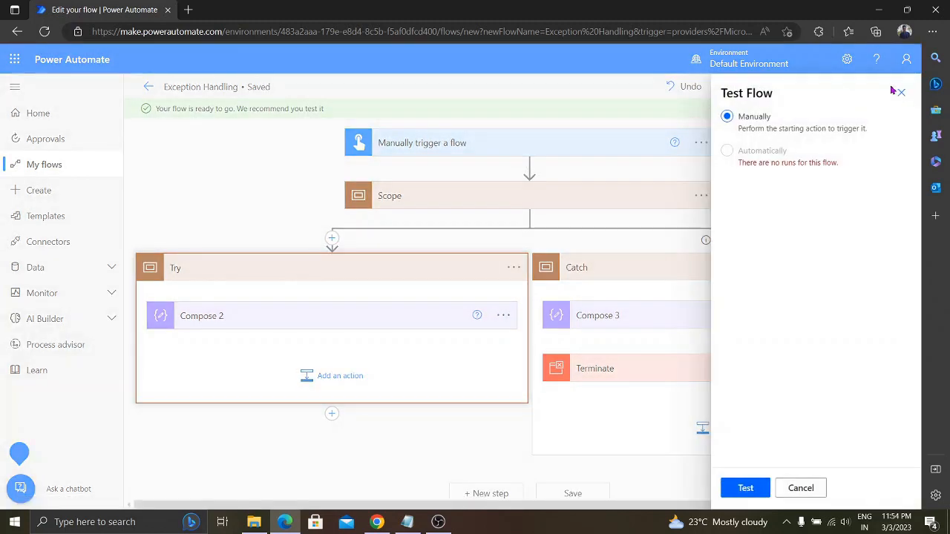
{"action": "left_click", "coordinate": [740, 491]}
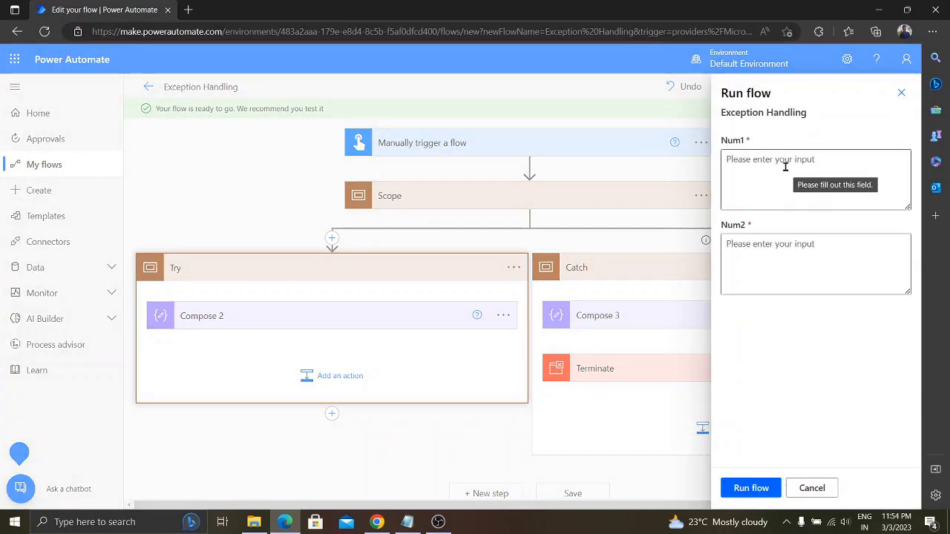
{"action": "left_click", "coordinate": [785, 167]}
{"action": "type", "text": "27"}
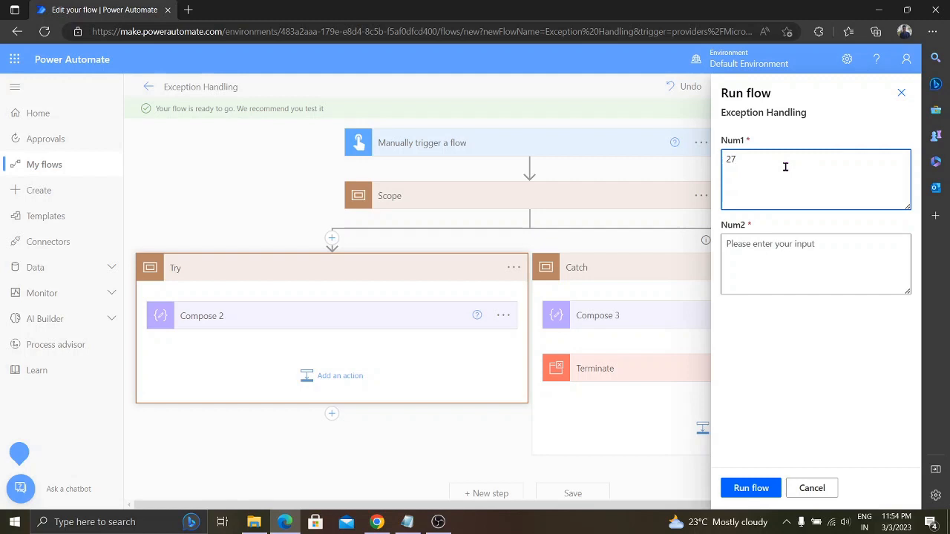
{"action": "key", "text": "Tab"}
{"action": "type", "text": "0"}
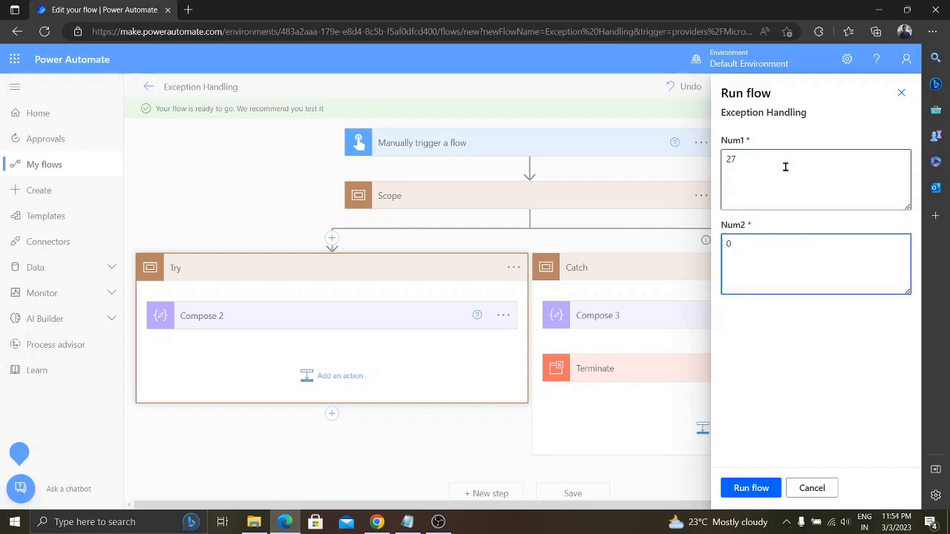
{"action": "left_click", "coordinate": [743, 491]}
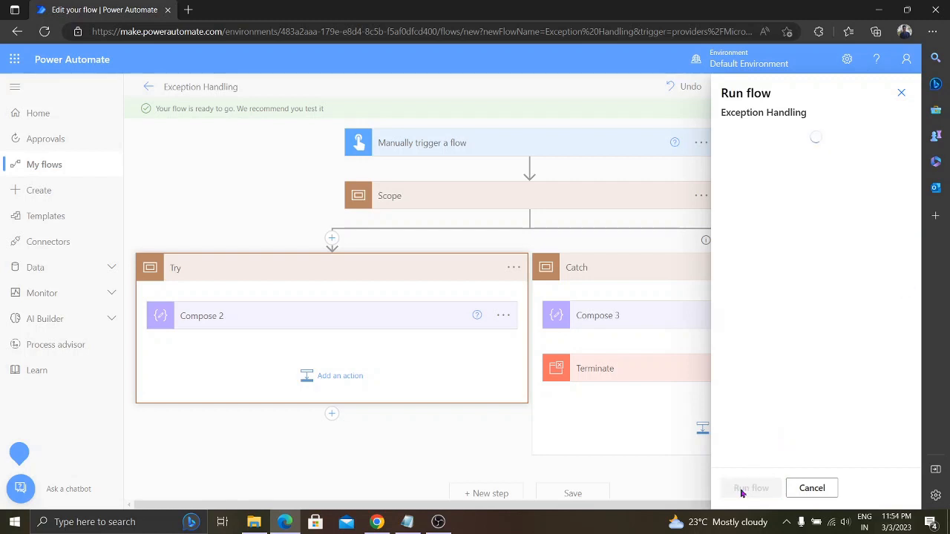
{"action": "left_click", "coordinate": [744, 489]}
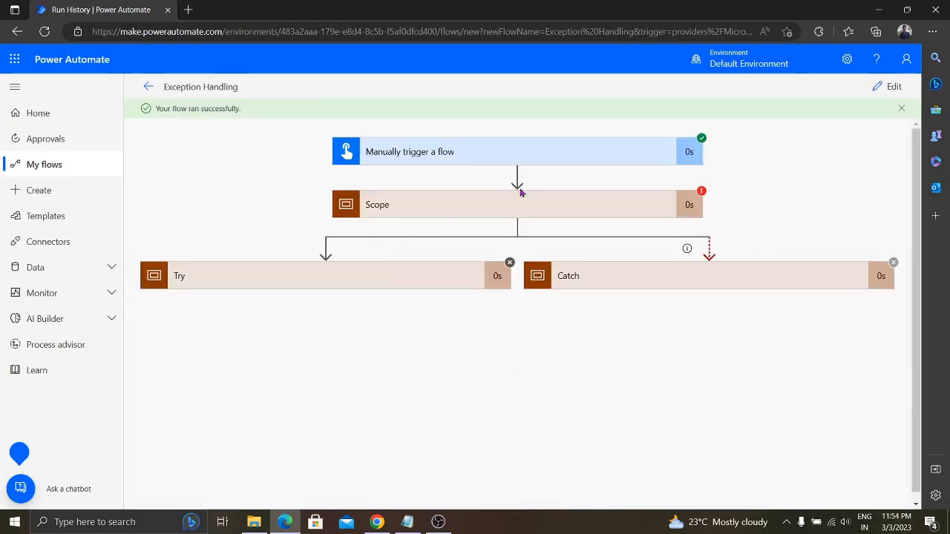
Expand Scope and its Compose action in the run results and examine the Compose error message
{"action": "left_click", "coordinate": [626, 201]}
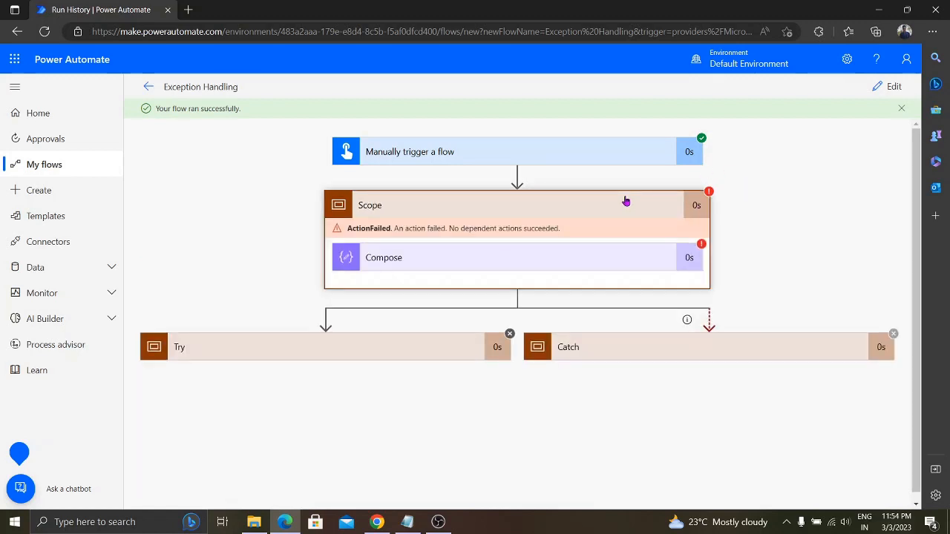
{"action": "left_click", "coordinate": [545, 261]}
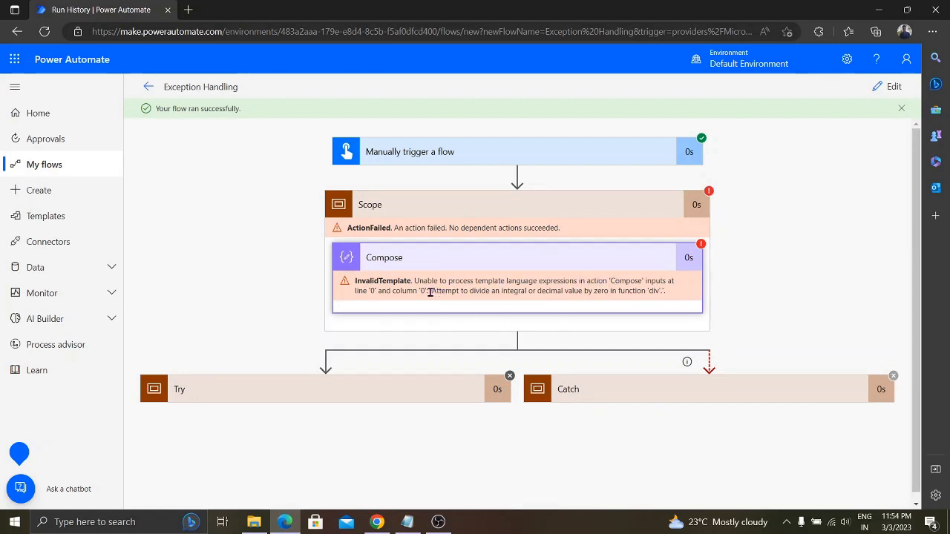
{"action": "left_click_drag", "start_coordinate": [430, 292], "coordinate": [656, 295]}
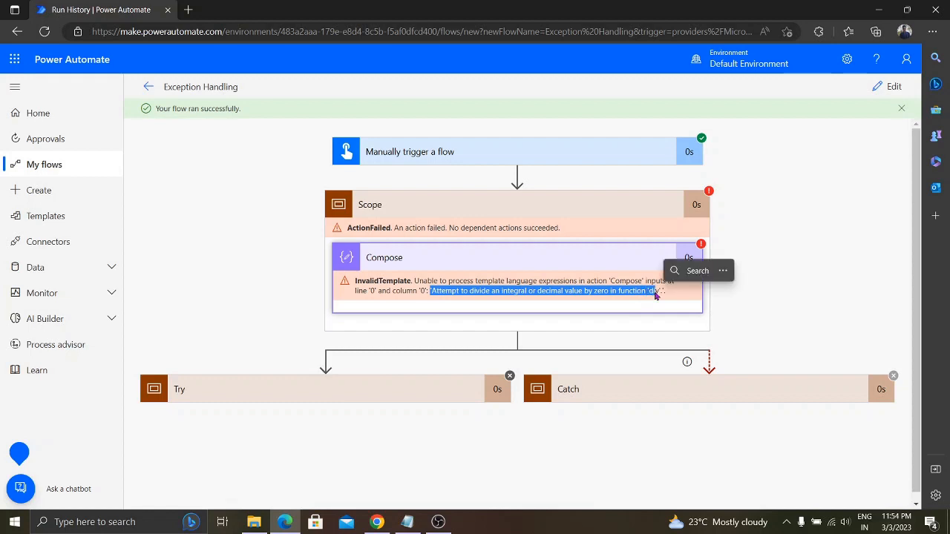
Examine the Compose 3 inputs and outputs within Catch in the run results, and expand Try to check its run status
{"action": "left_click", "coordinate": [738, 300]}
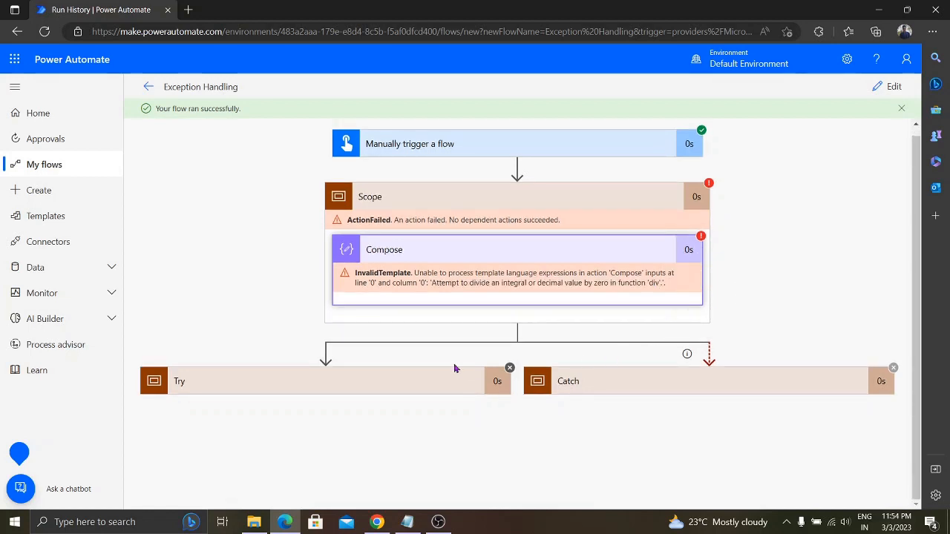
{"action": "left_click", "coordinate": [601, 393]}
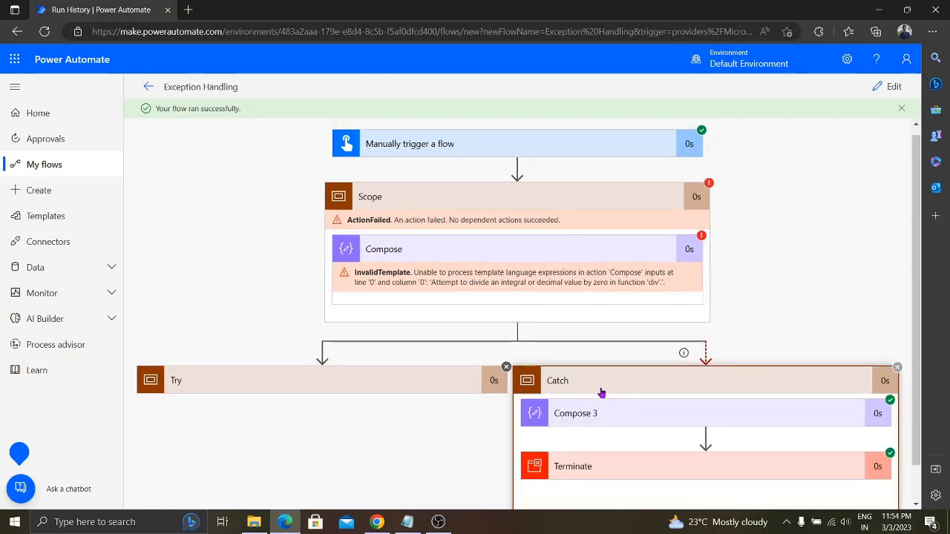
{"action": "left_click", "coordinate": [599, 379]}
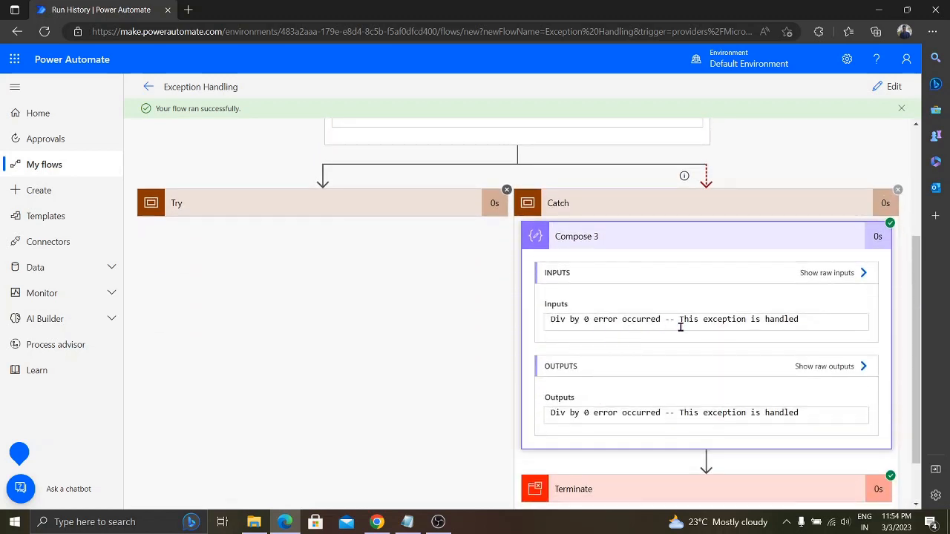
{"action": "left_click", "coordinate": [627, 245]}
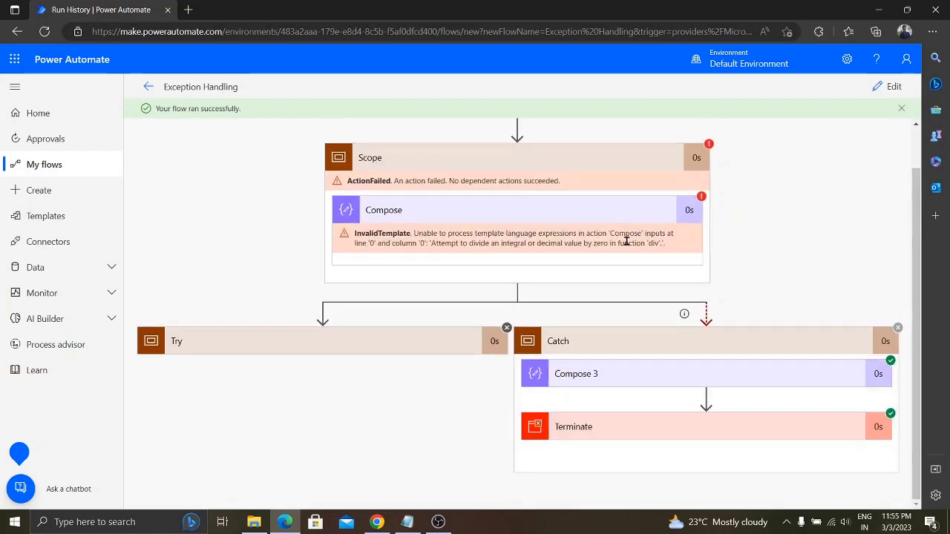
{"action": "left_click", "coordinate": [370, 339]}
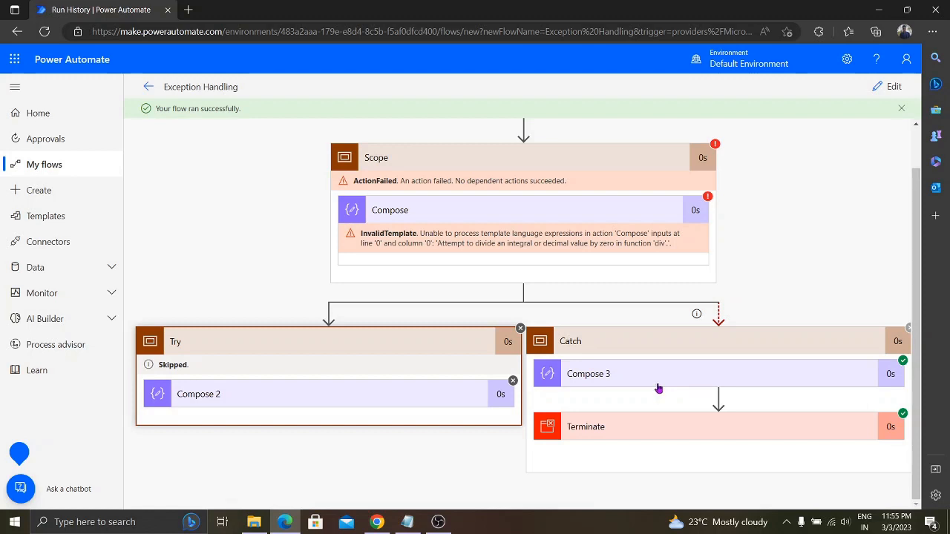
Return to editing the flow and run a manual test with Num1 set to 27 and Num2 set to 3
{"action": "left_click", "coordinate": [887, 87]}
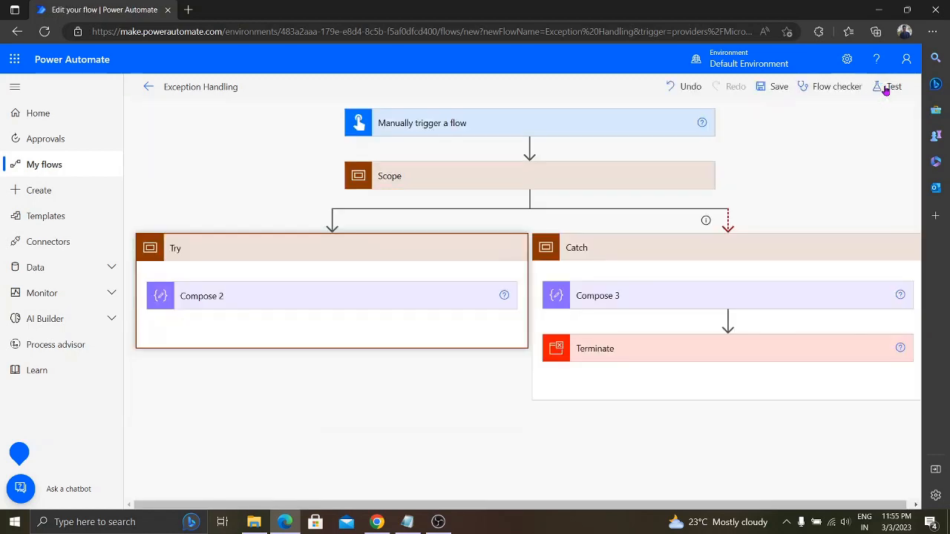
{"action": "left_click", "coordinate": [887, 87]}
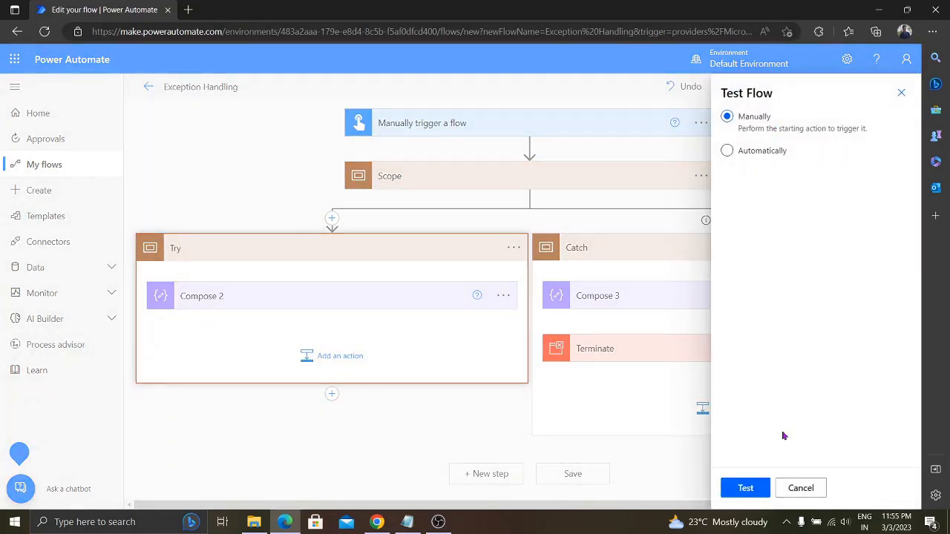
{"action": "left_click", "coordinate": [738, 488]}
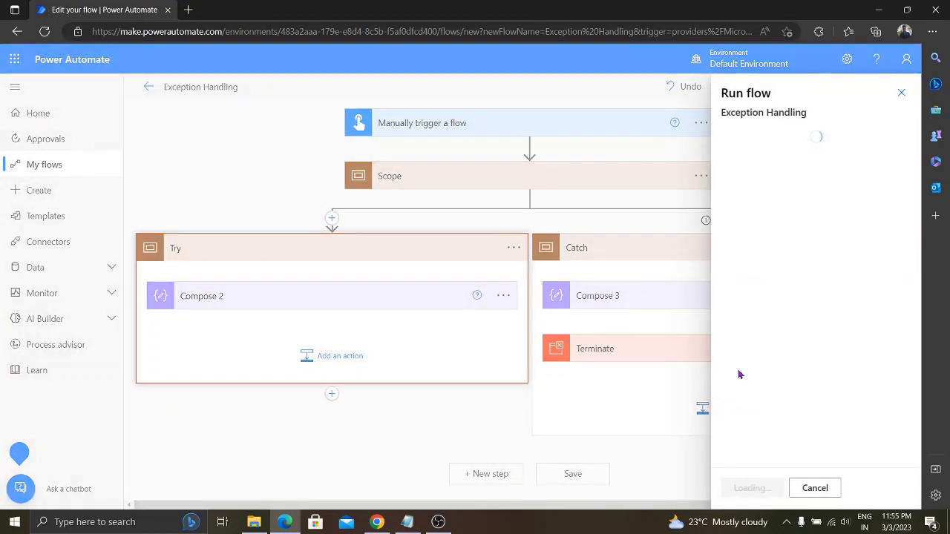
{"action": "left_click", "coordinate": [761, 171]}
{"action": "type", "text": "27"}
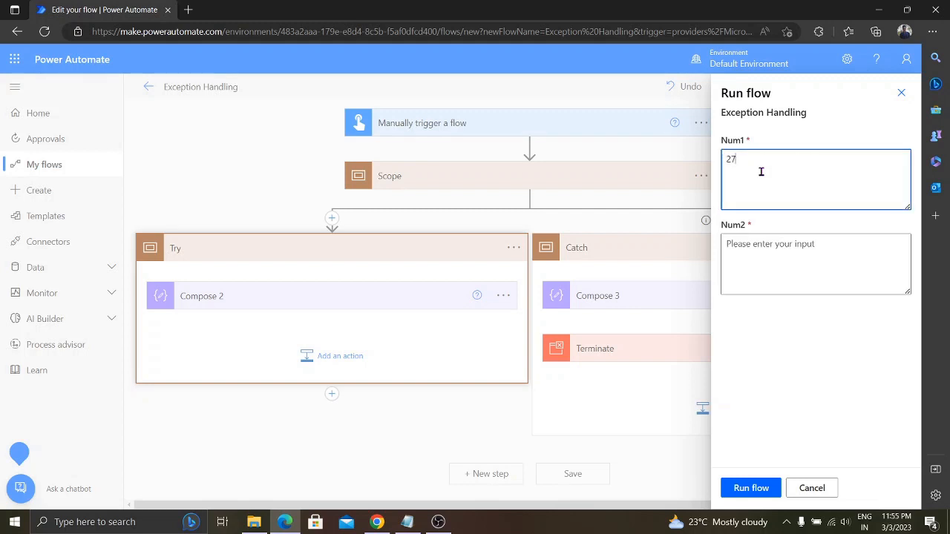
{"action": "key", "text": "Tab"}
{"action": "type", "text": "3"}
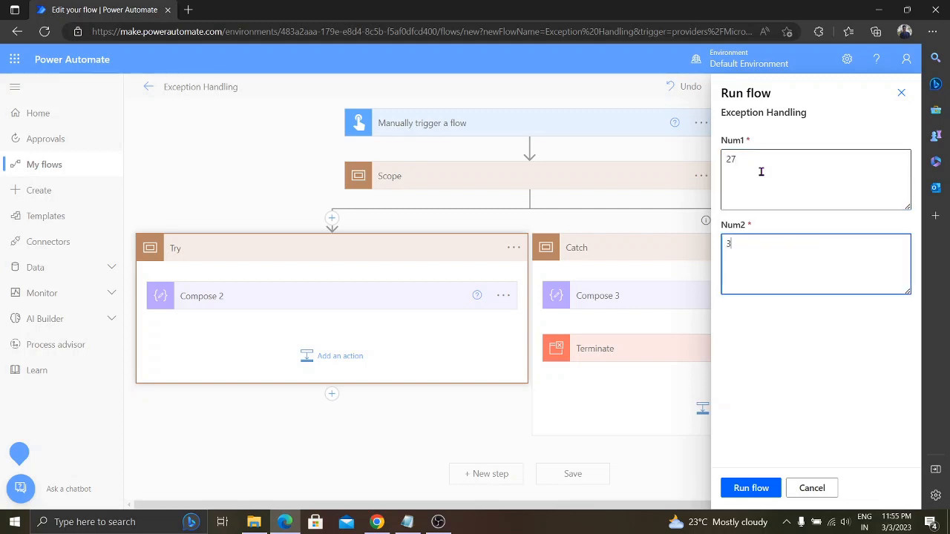
{"action": "left_click", "coordinate": [752, 488]}
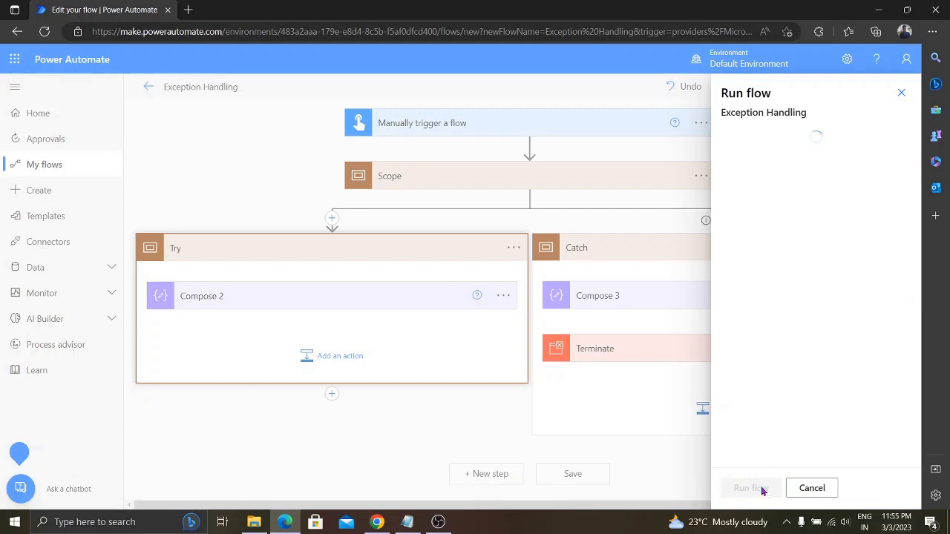
{"action": "left_click", "coordinate": [763, 492]}
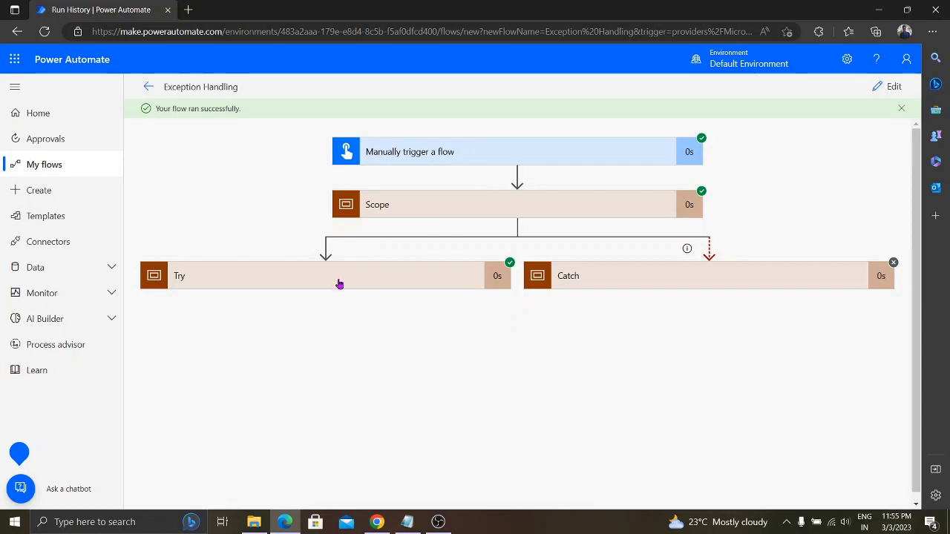
Examine the Compose 2 inputs and outputs within Try in the new run results, and collapse Try
{"action": "left_click", "coordinate": [340, 284]}
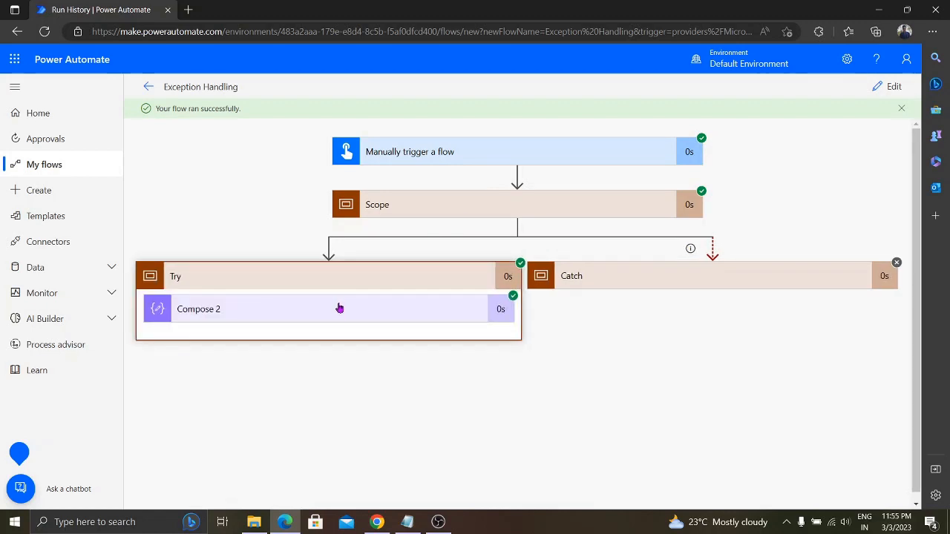
{"action": "left_click", "coordinate": [339, 308]}
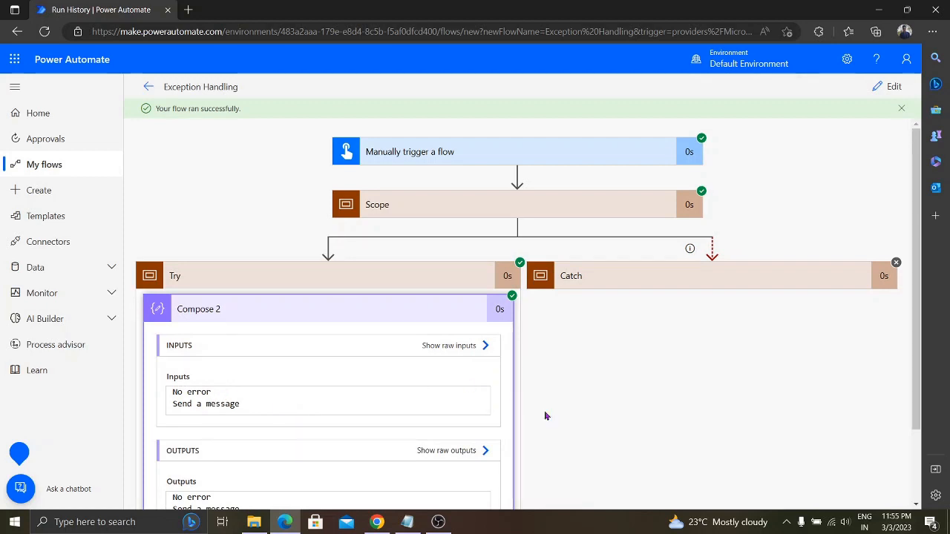
{"action": "left_click", "coordinate": [317, 276]}
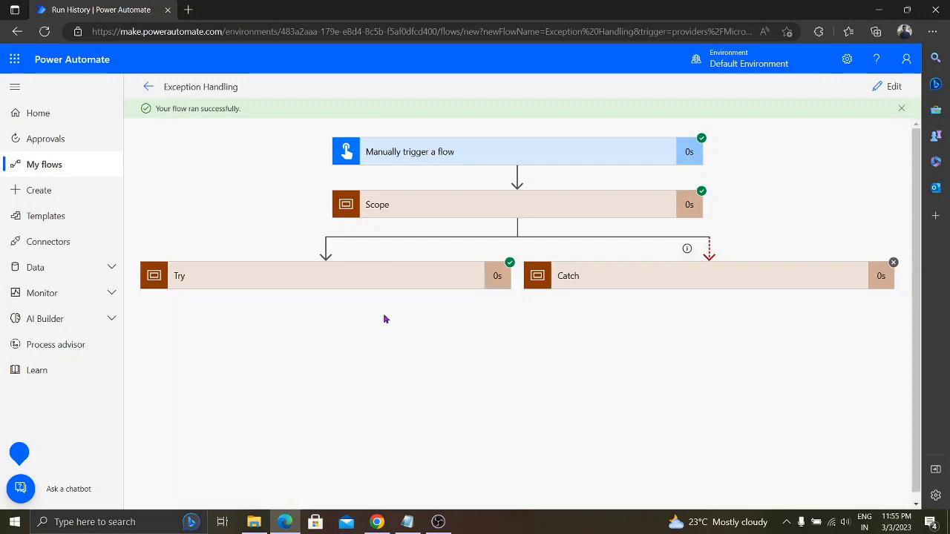